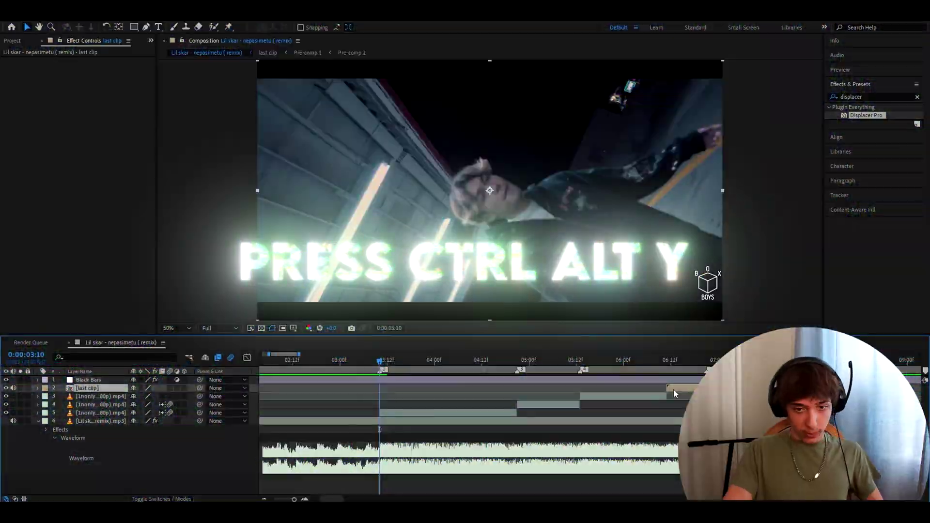
Add a new adjustment layer directly above the last clip layer and apply the Displacer Pro effect to it
{"action": "key", "text": "ctrl+alt+y"}
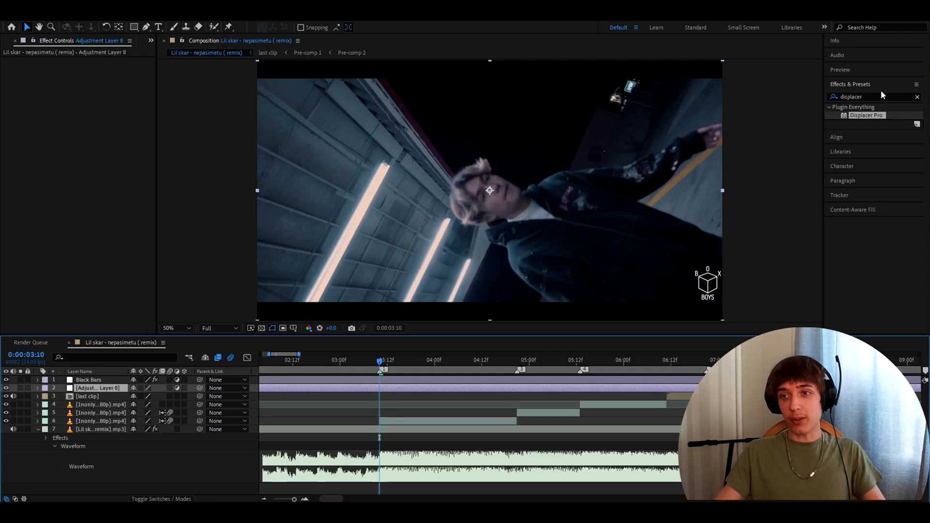
{"action": "left_click_drag", "start_coordinate": [871, 89], "coordinate": [782, 118]}
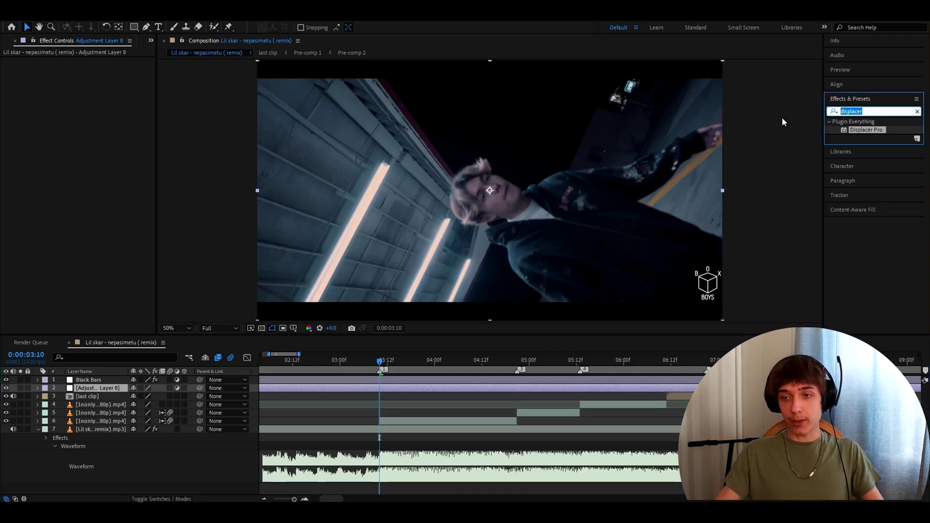
{"action": "type", "text": "displacer pro"}
{"action": "left_click_drag", "start_coordinate": [866, 129], "coordinate": [382, 391]}
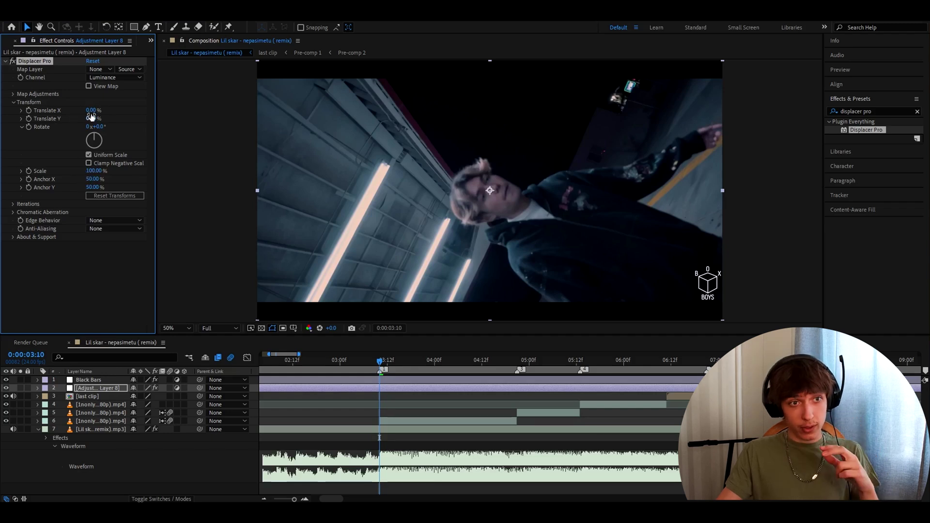
Try out Displacer Pro's distortion by raising Translate X, and return it to 0%
{"action": "left_click_drag", "start_coordinate": [91, 110], "coordinate": [108, 110]}
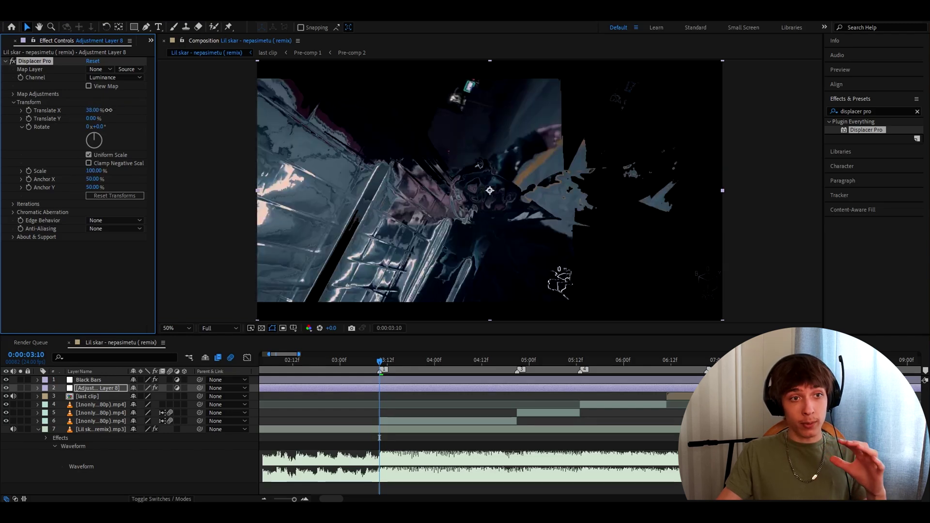
{"action": "left_click", "coordinate": [89, 112]}
{"action": "type", "text": "0"}
{"action": "key", "text": "Return"}
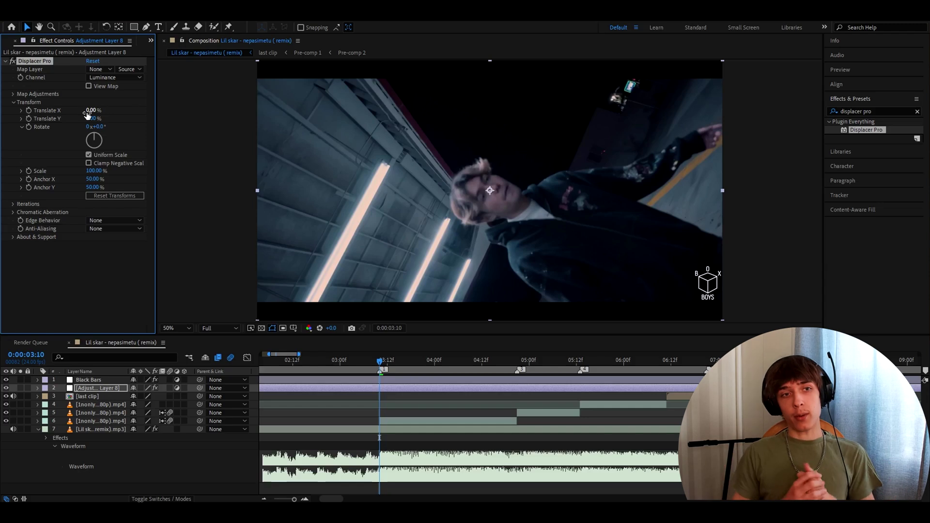
Trim the adjustment layer to start at 0:00:04:11, shortly before the cut between the first two clips
{"action": "left_click", "coordinate": [489, 361]}
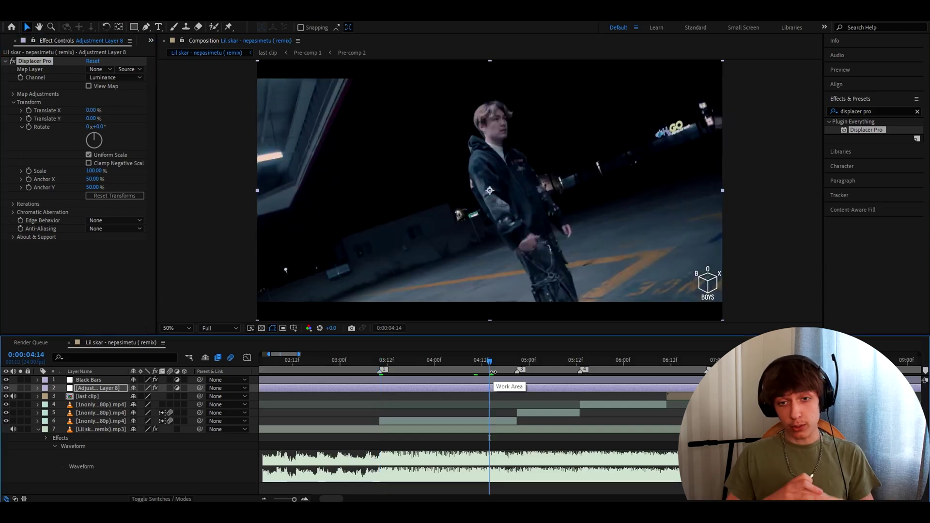
{"action": "left_click", "coordinate": [497, 362]}
{"action": "left_click_drag", "start_coordinate": [497, 362], "coordinate": [493, 361]}
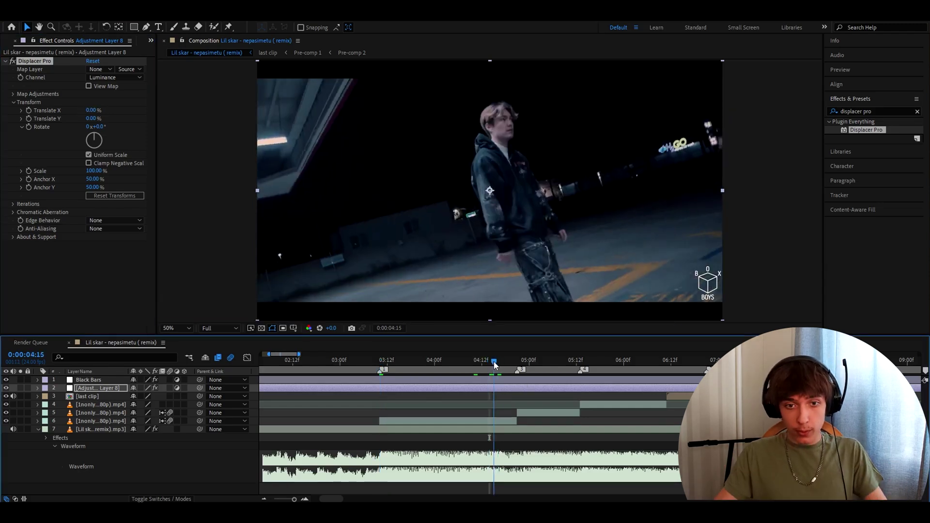
{"action": "left_click", "coordinate": [531, 412]}
{"action": "left_click", "coordinate": [479, 387]}
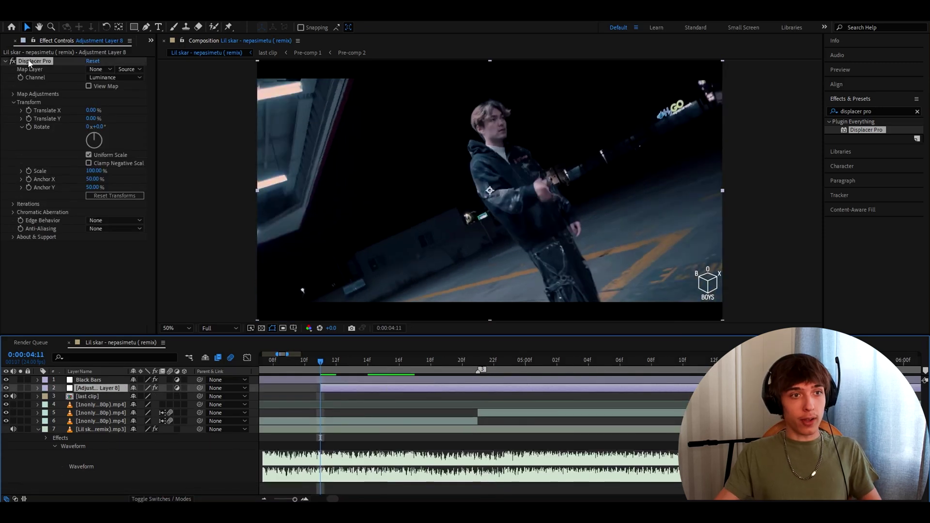
{"action": "left_click", "coordinate": [26, 62]}
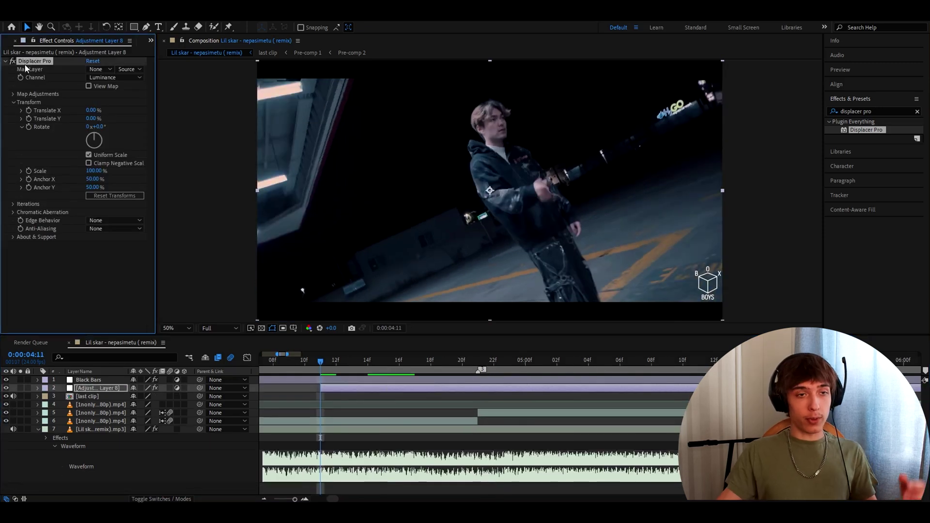
In Displacer Pro, set Translate X to 36%, Translate Y to -285%, Scale to 22% and the channel to Saturation
{"action": "left_click", "coordinate": [91, 110]}
{"action": "key", "text": "Tab"}
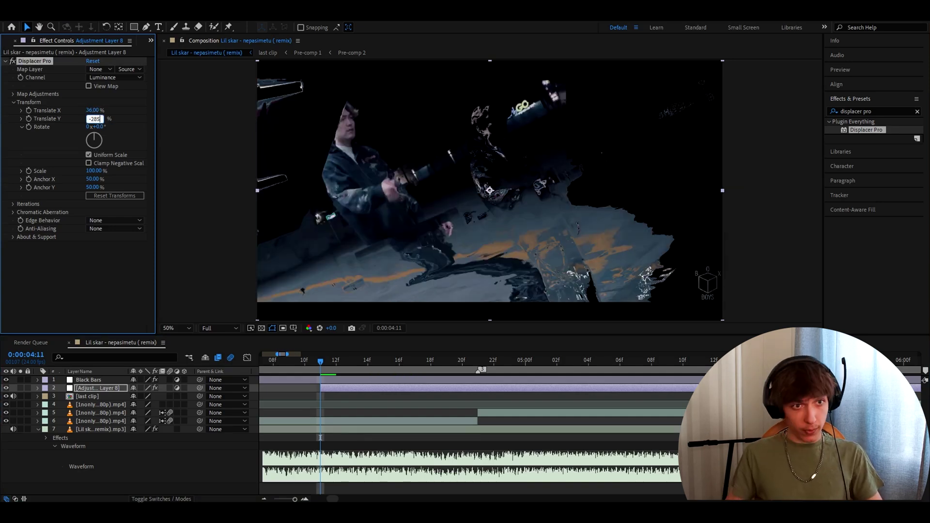
{"action": "key", "text": "Return"}
{"action": "left_click", "coordinate": [92, 171]}
{"action": "type", "text": "2"}
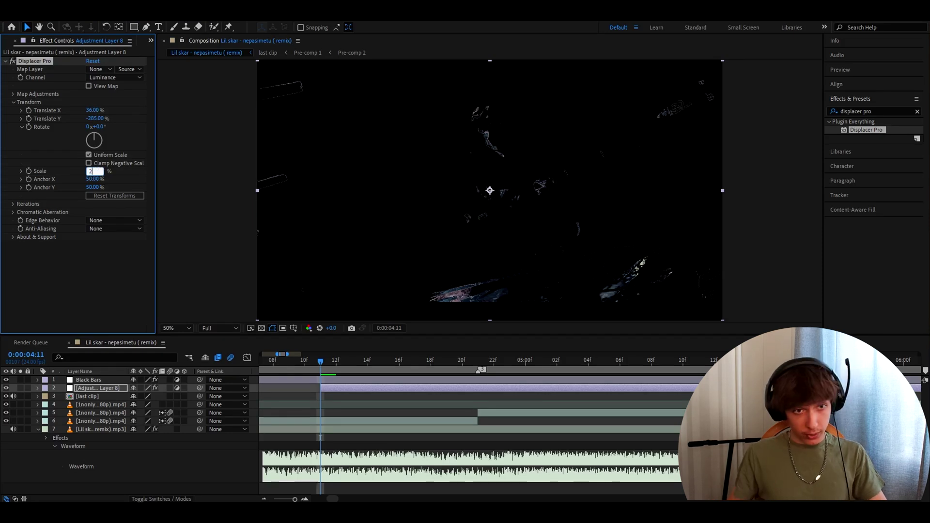
{"action": "type", "text": "2"}
{"action": "key", "text": "Return"}
{"action": "left_click", "coordinate": [116, 75]}
{"action": "left_click", "coordinate": [113, 145]}
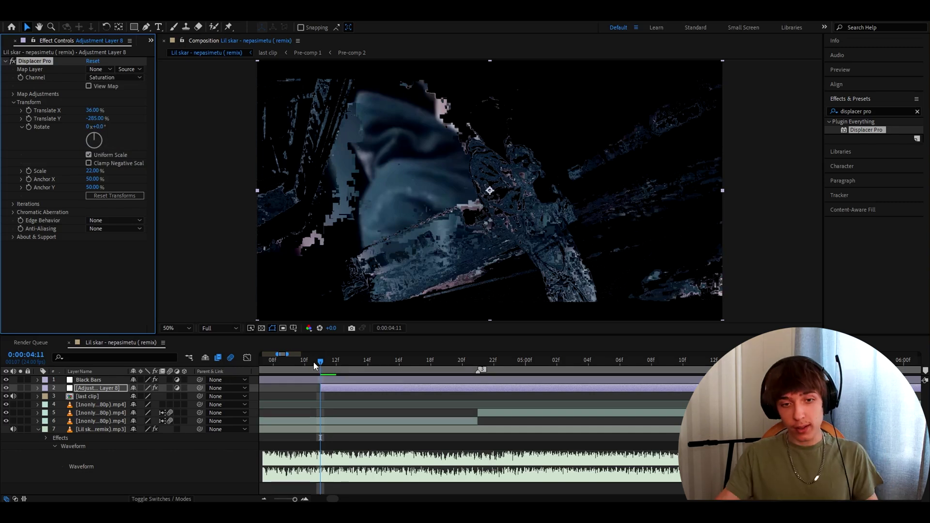
Add the Deep Glow effect to the adjustment layer and insert the Signal effect between Displacer Pro and Deep Glow
{"action": "left_click_drag", "start_coordinate": [361, 389], "coordinate": [454, 348]}
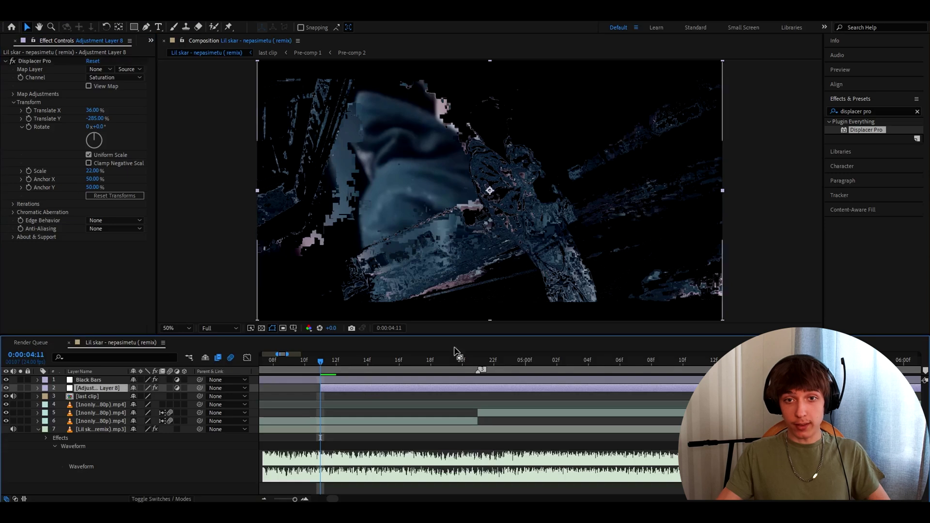
{"action": "left_click_drag", "start_coordinate": [863, 196], "coordinate": [84, 254]}
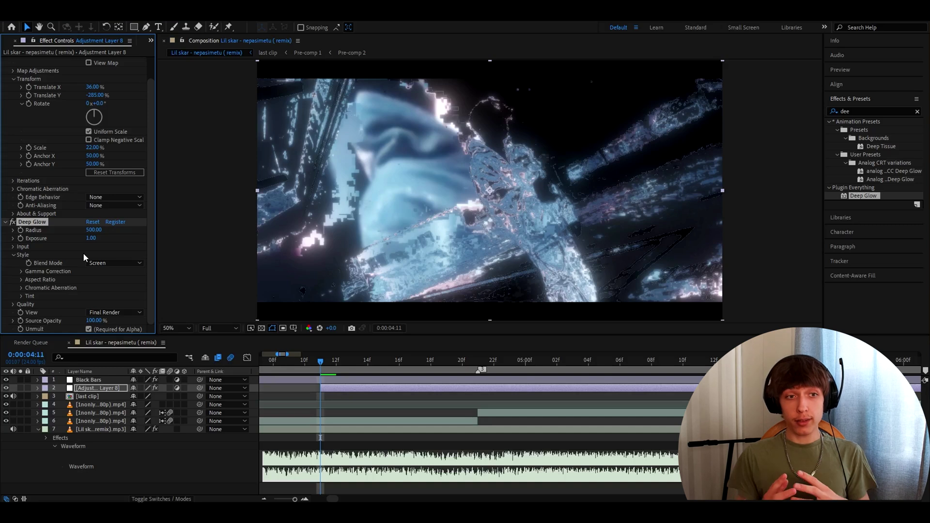
{"action": "left_click", "coordinate": [867, 111]}
{"action": "double_click", "coordinate": [845, 111]}
{"action": "type", "text": "signal"}
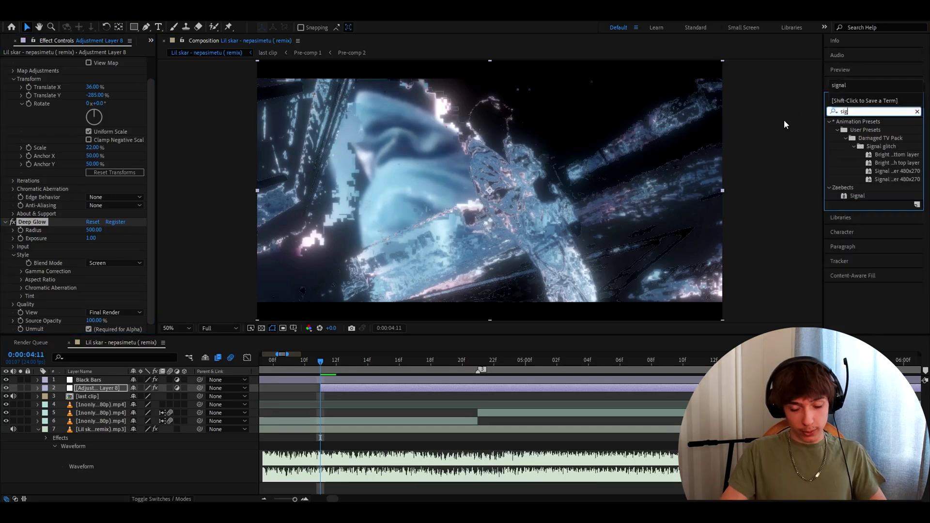
{"action": "left_click_drag", "start_coordinate": [858, 196], "coordinate": [33, 210]}
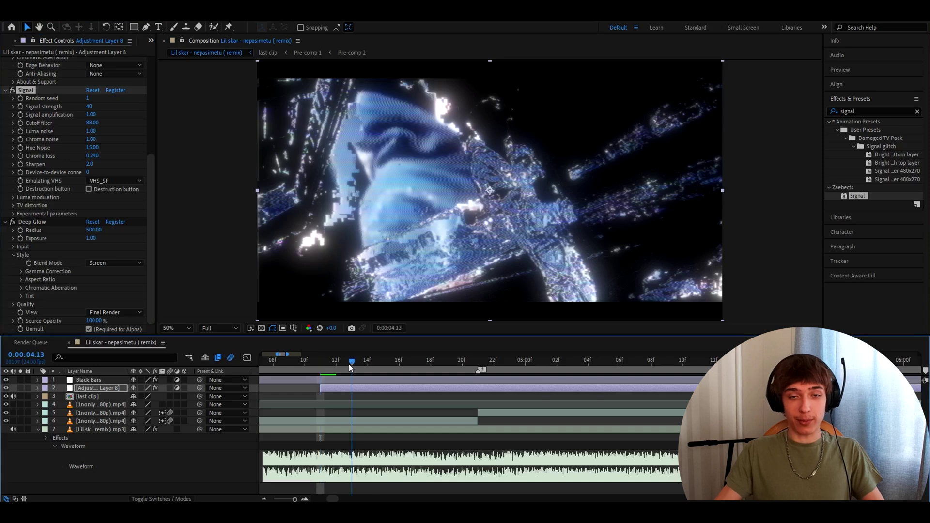
Import the VHS Extra 19 video from the VHS Extra Overlays folder of the VHS Pack
{"action": "left_click_drag", "start_coordinate": [348, 365], "coordinate": [461, 367]}
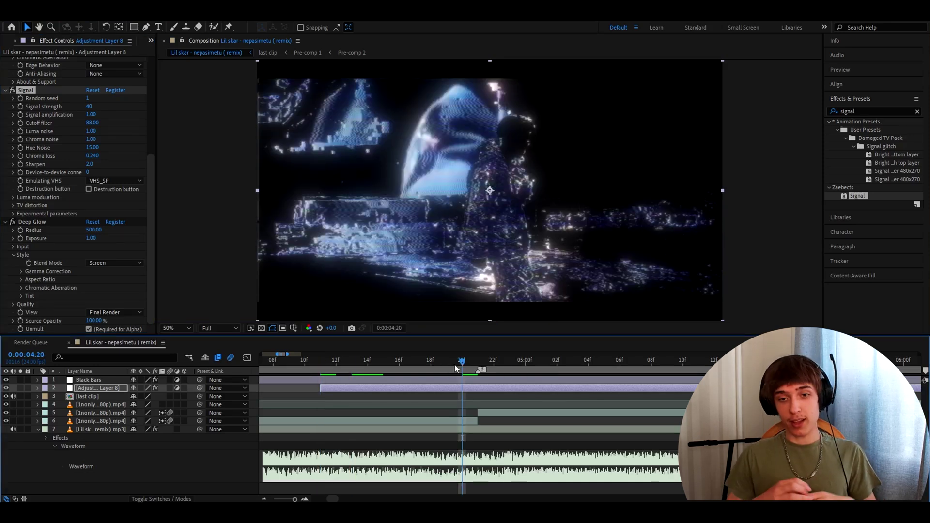
{"action": "left_click_drag", "start_coordinate": [447, 362], "coordinate": [426, 386]}
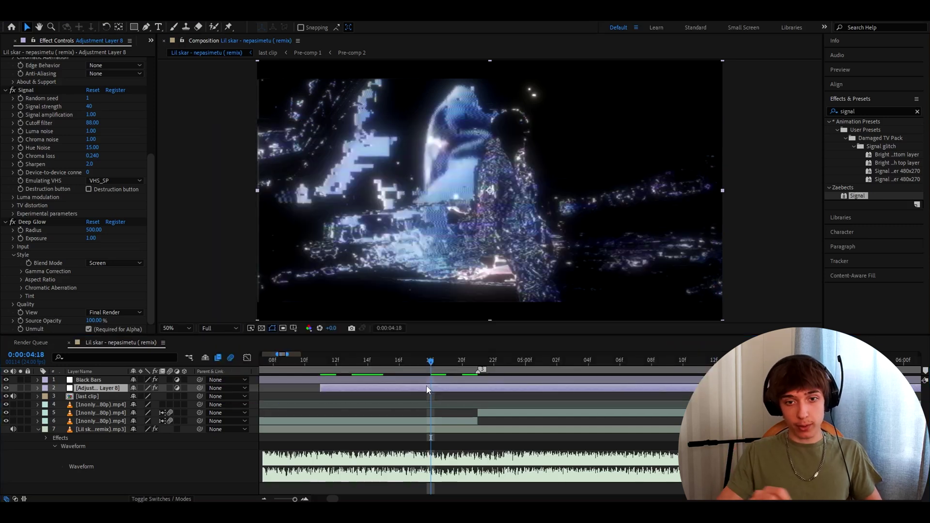
{"action": "key", "text": "ctrl+i"}
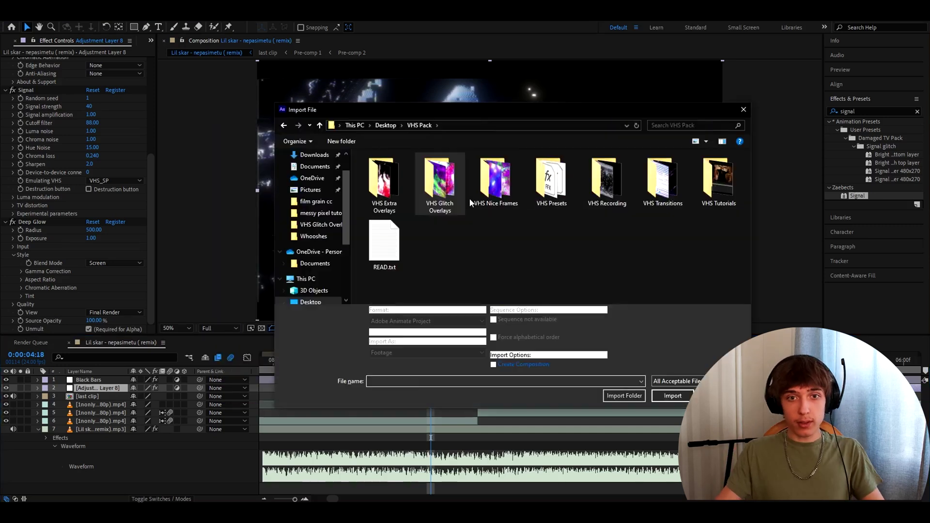
{"action": "double_click", "coordinate": [383, 182]}
{"action": "scroll", "coordinate": [494, 244], "scroll_direction": "down", "scroll_amount": 3}
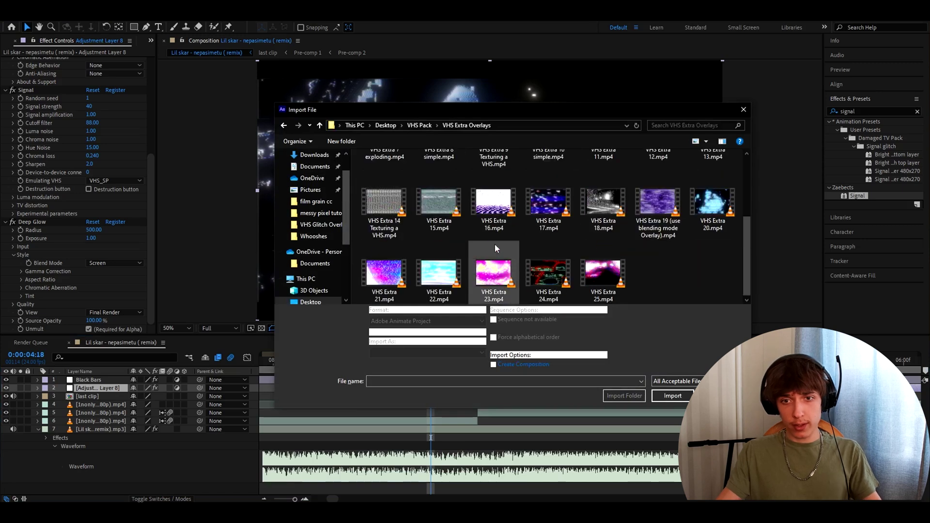
{"action": "double_click", "coordinate": [649, 219]}
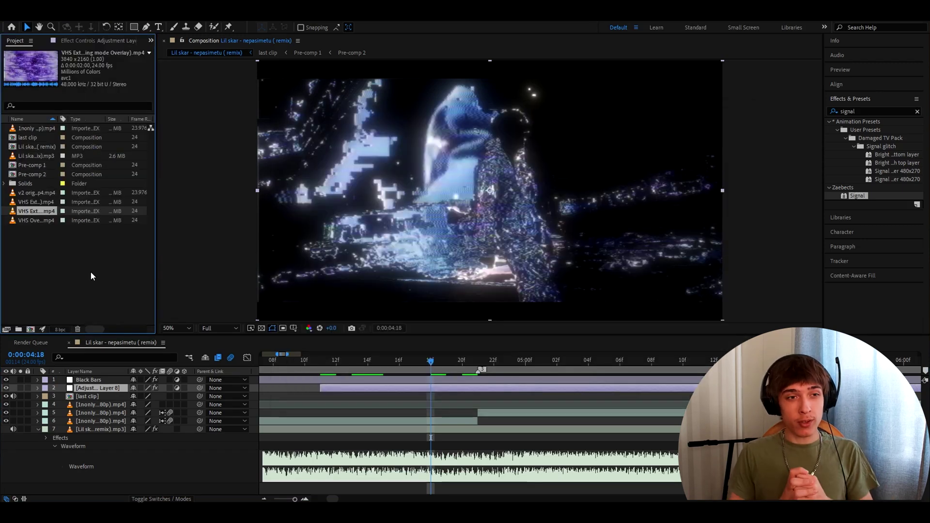
Place the VHS Extra 19 footage above the two clips at the cut, starting at 0:00:04:18, and scale it to 50%
{"action": "left_click_drag", "start_coordinate": [34, 212], "coordinate": [432, 414]}
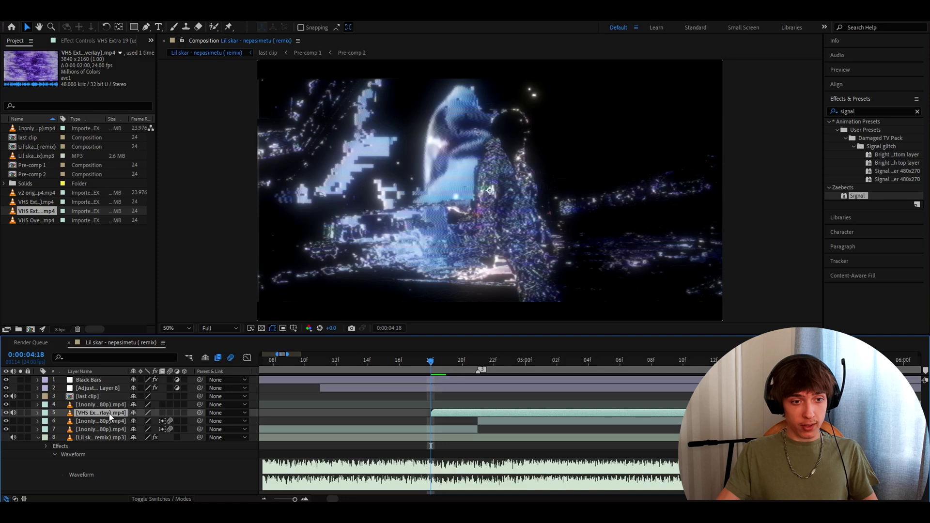
{"action": "key", "text": "s"}
{"action": "left_click", "coordinate": [146, 420]}
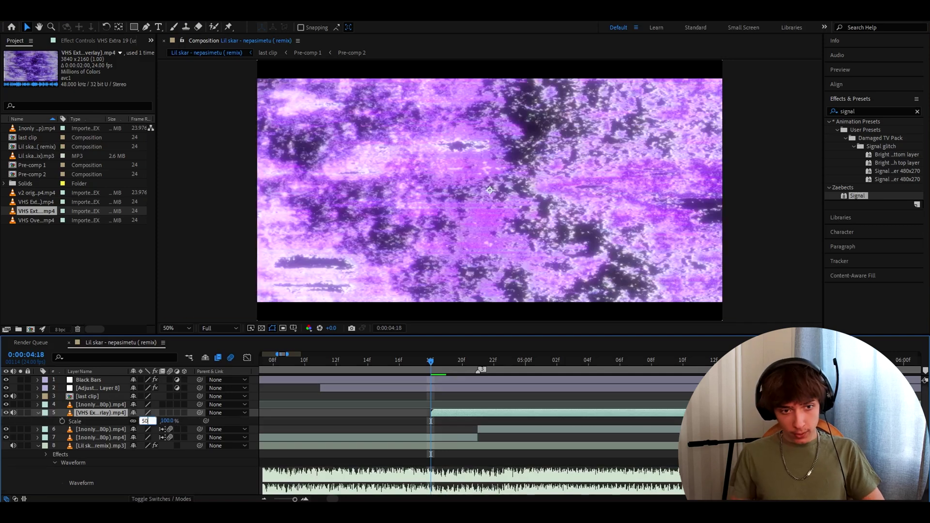
{"action": "type", "text": "50"}
{"action": "key", "text": "Return"}
Set the VHS footage's blending mode to Overlay and move the layer to start at 0:00:04:15
{"action": "right_click", "coordinate": [442, 416]}
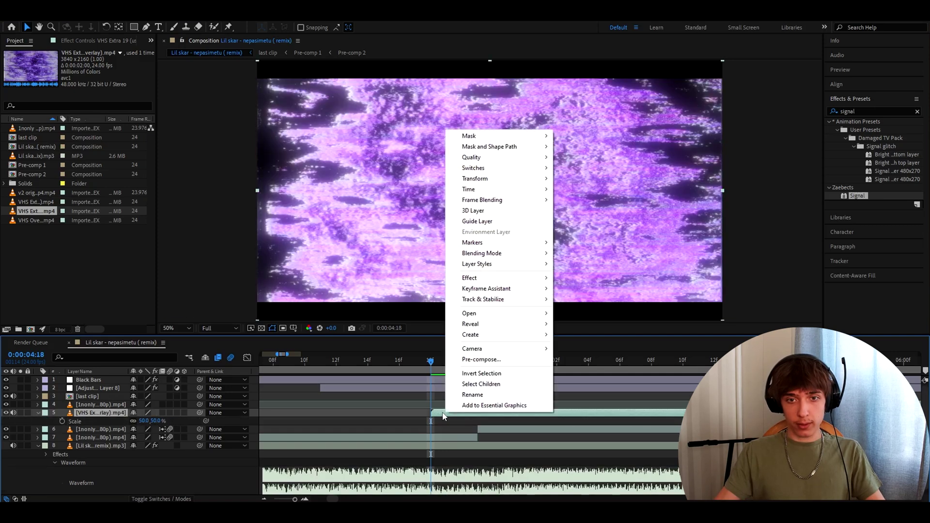
{"action": "mouse_move", "coordinate": [484, 253]}
{"action": "left_click", "coordinate": [577, 279]}
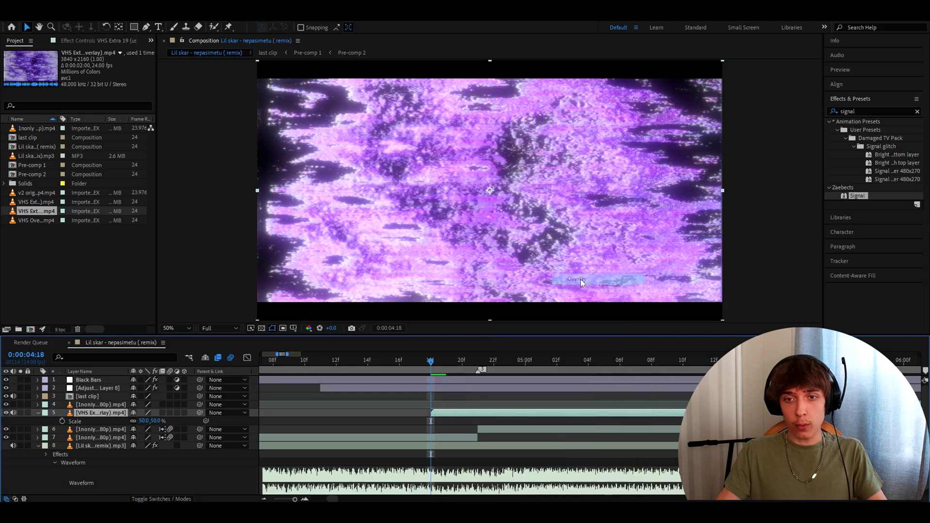
{"action": "key", "text": "Page_Up"}
{"action": "key", "text": "Page_Up"}
{"action": "key", "text": "Page_Up"}
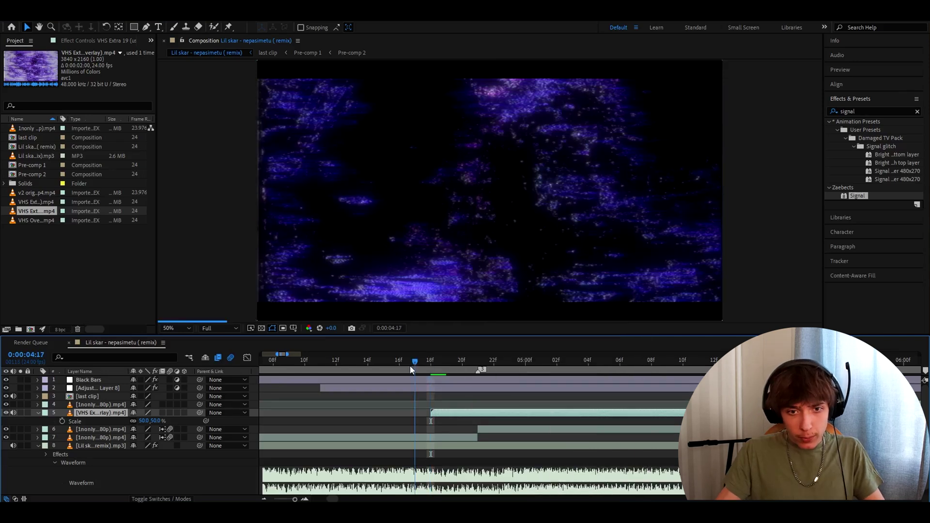
{"action": "left_click_drag", "start_coordinate": [455, 415], "coordinate": [412, 415]}
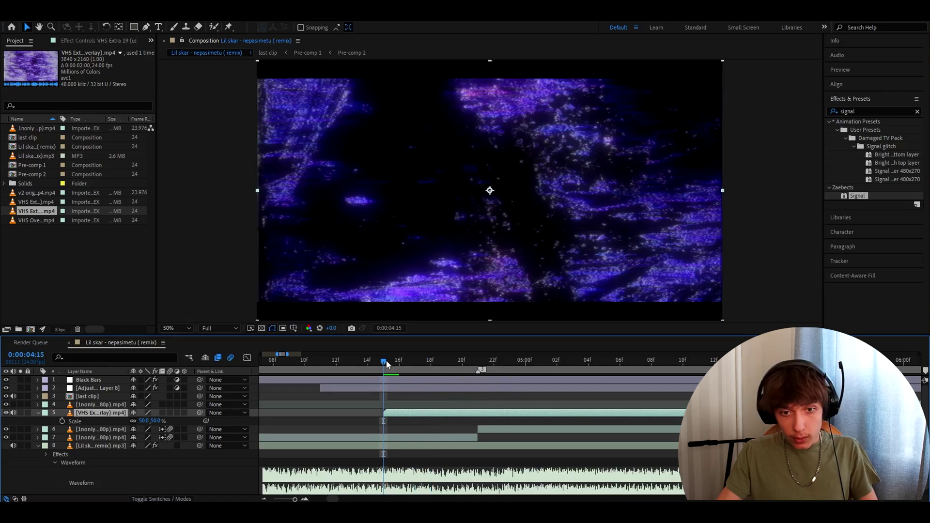
Split the VHS overlay layer at 0:00:04:22 and slide its second part back to start at 0:00:04:15
{"action": "left_click", "coordinate": [507, 370]}
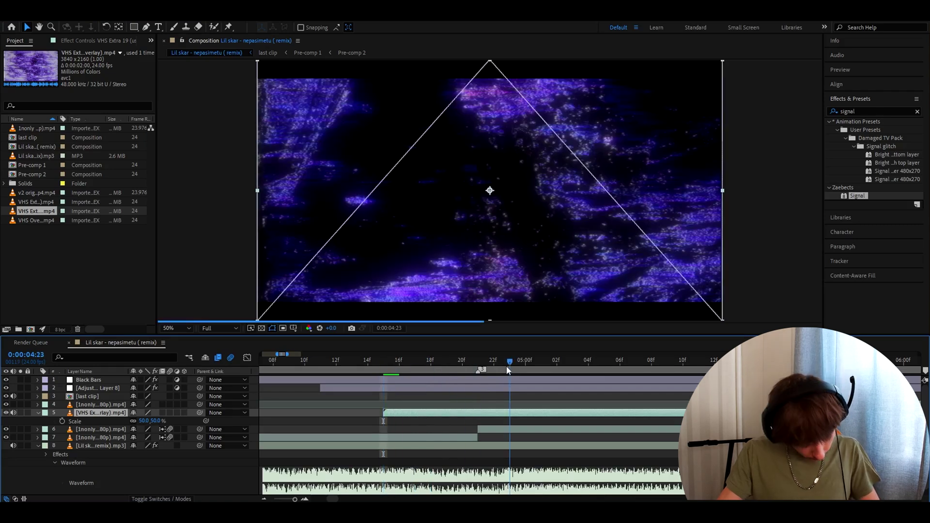
{"action": "left_click_drag", "start_coordinate": [508, 370], "coordinate": [500, 373]}
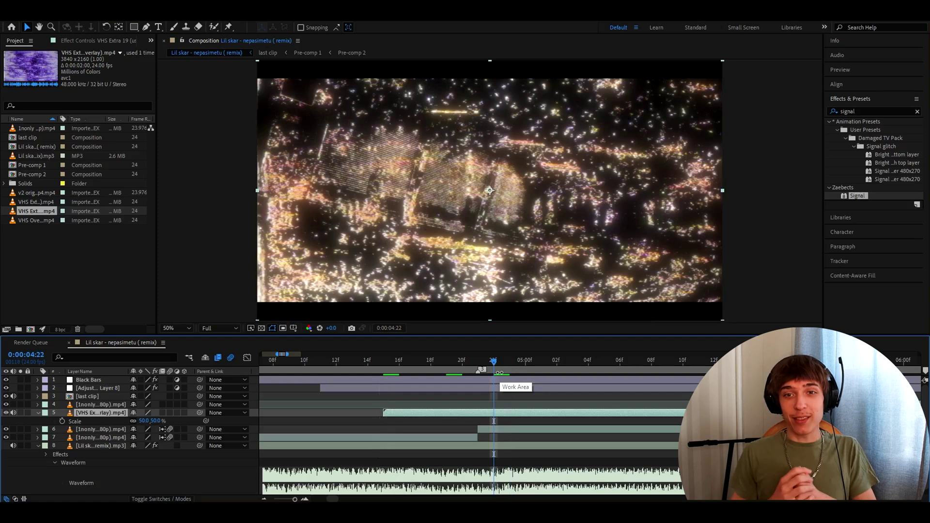
{"action": "key", "text": "ctrl+shift+d"}
{"action": "left_click_drag", "start_coordinate": [521, 414], "coordinate": [443, 415]}
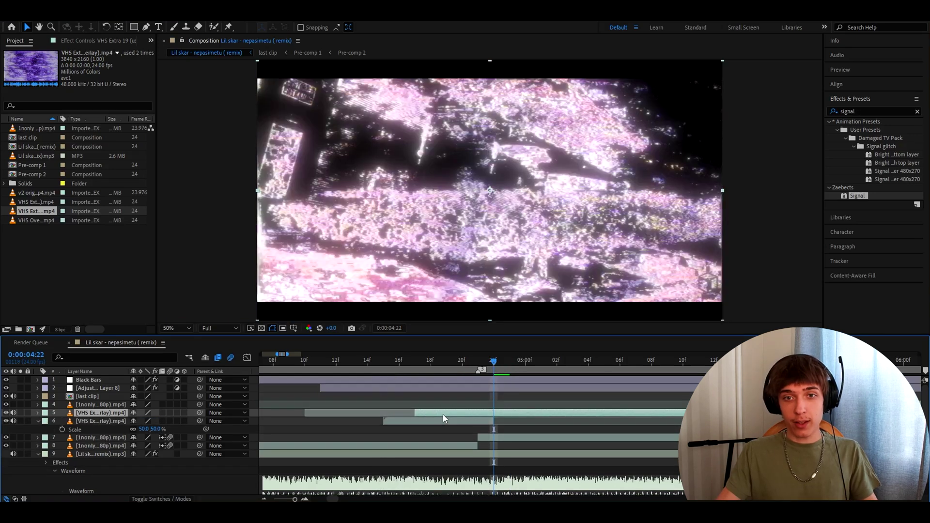
{"action": "left_click_drag", "start_coordinate": [527, 414], "coordinate": [506, 420]}
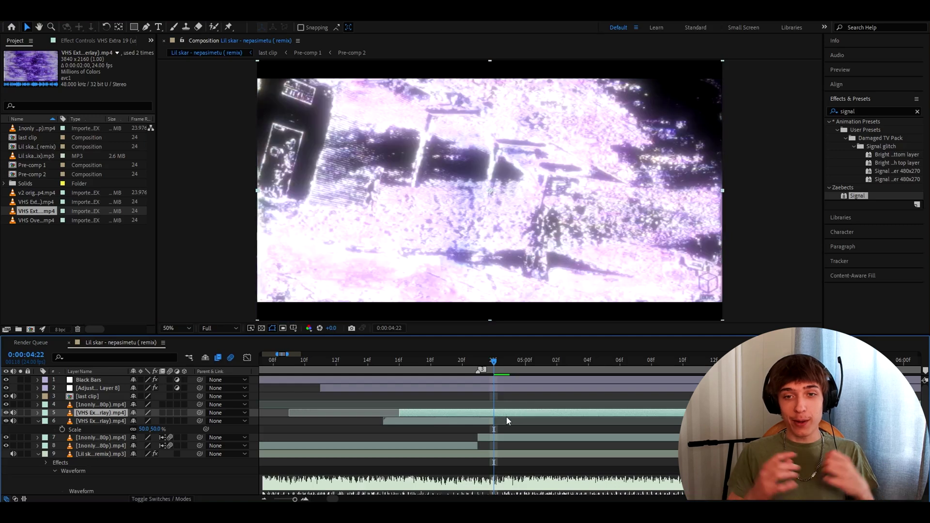
{"action": "left_click_drag", "start_coordinate": [489, 414], "coordinate": [484, 416]}
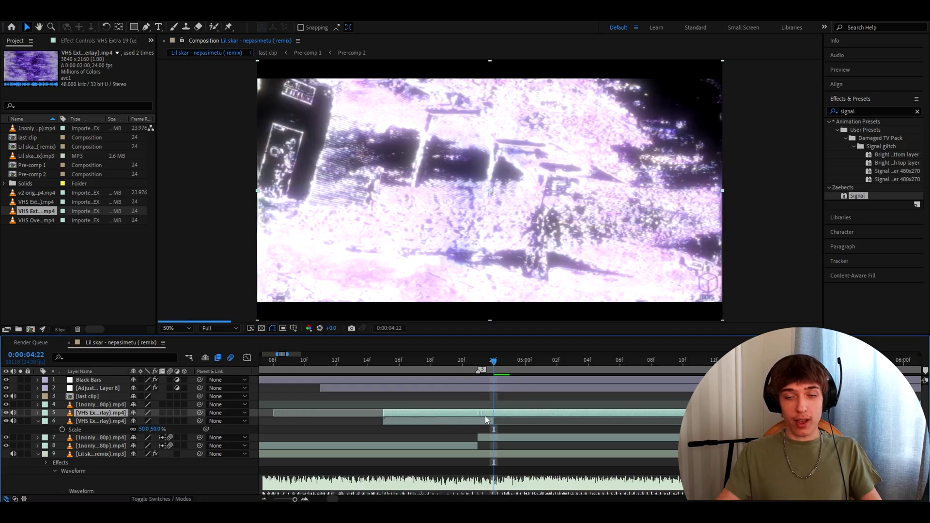
Delete the original first piece of the VHS overlay and split the remaining piece at 0:00:04:22
{"action": "left_click", "coordinate": [481, 420]}
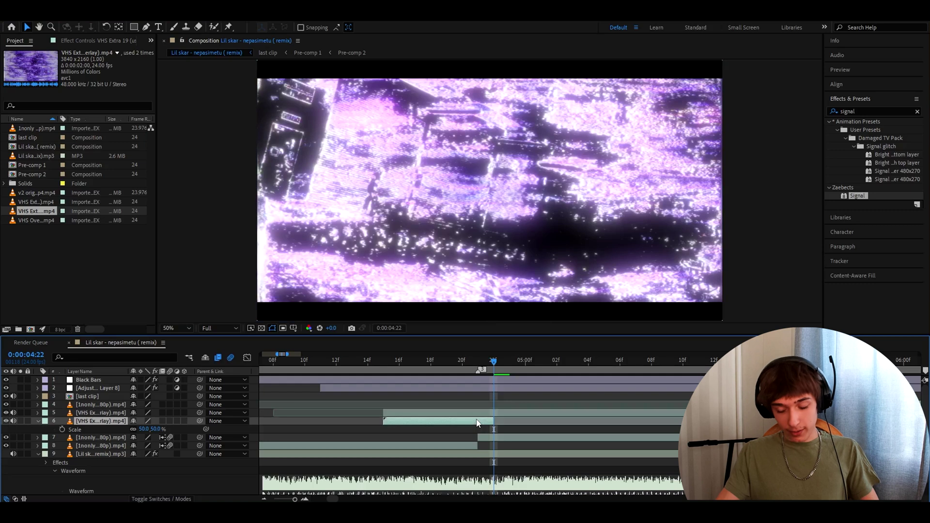
{"action": "key", "text": "Delete"}
{"action": "left_click", "coordinate": [488, 415]}
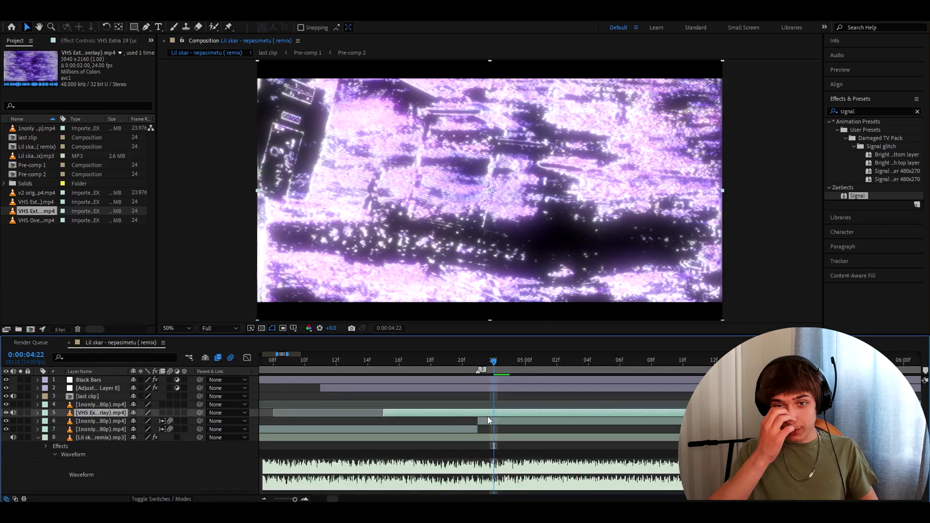
{"action": "key", "text": "ctrl+shift+d"}
Trim the end of the adjustment layer to 0:00:04:22
{"action": "left_click", "coordinate": [492, 388]}
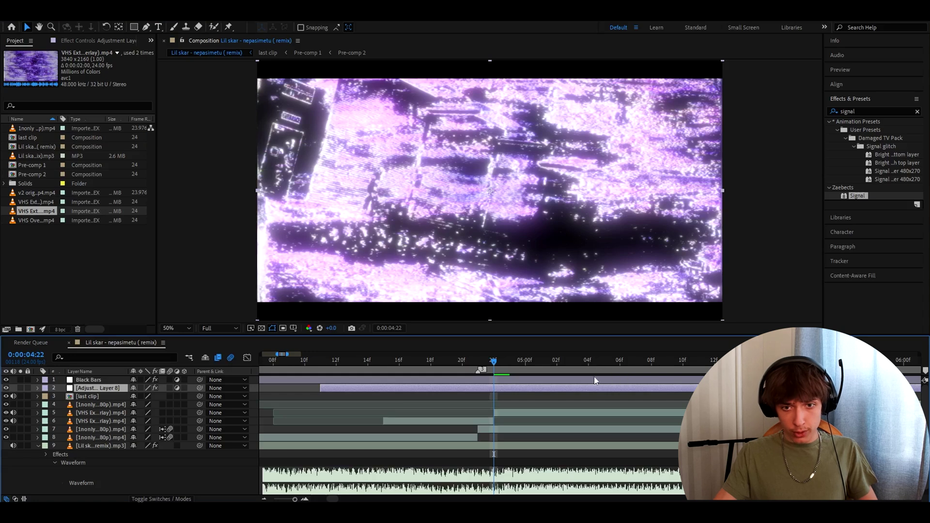
{"action": "key", "text": "alt+bracketright"}
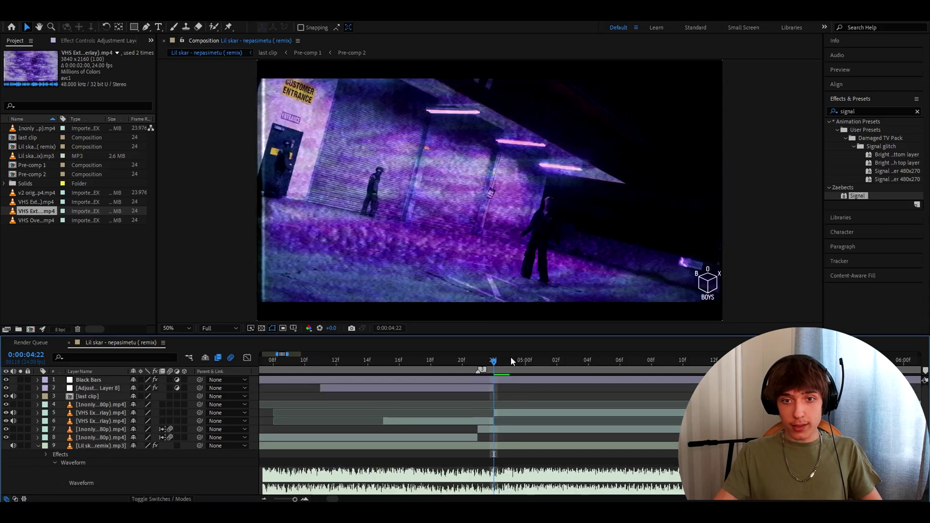
Slide the second VHS overlay piece to start at 0:00:05:00 and cut off everything after 0:00:05:01
{"action": "left_click", "coordinate": [510, 359]}
{"action": "left_click", "coordinate": [521, 358]}
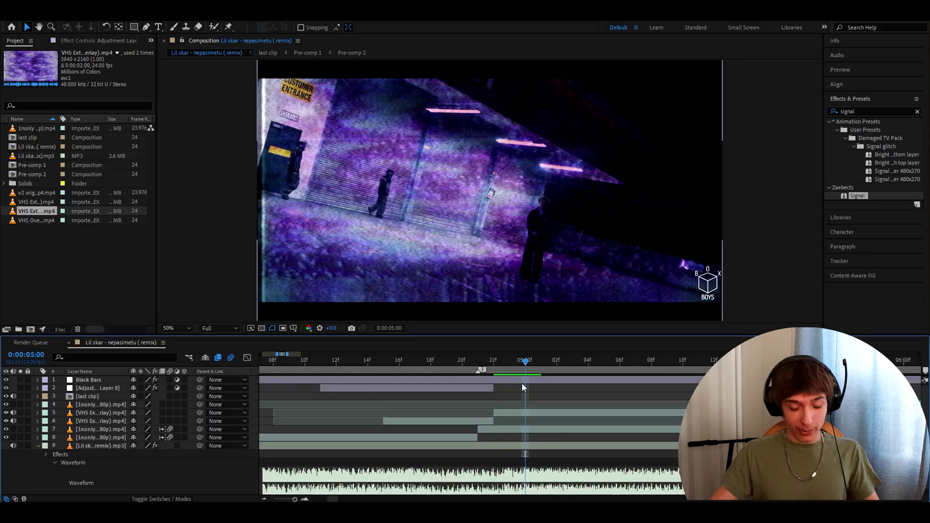
{"action": "left_click_drag", "start_coordinate": [504, 412], "coordinate": [536, 413]}
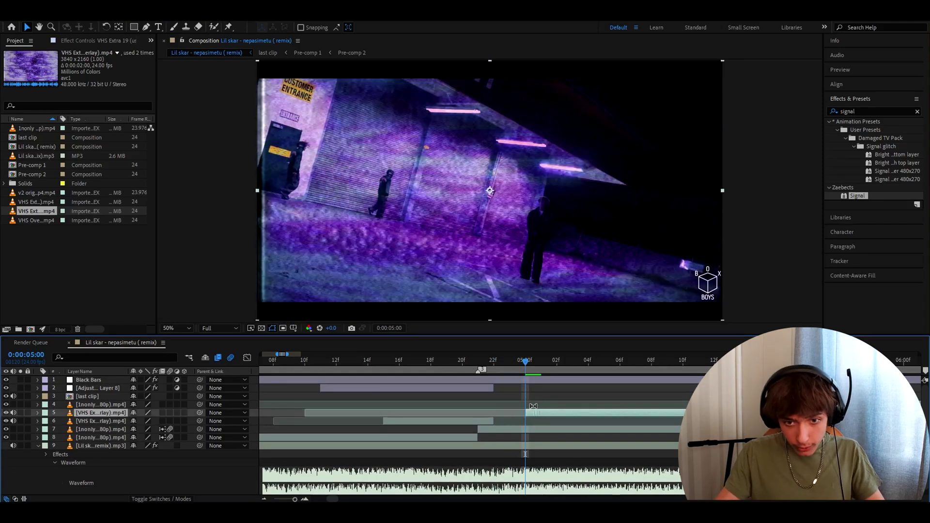
{"action": "left_click", "coordinate": [541, 361]}
{"action": "key", "text": "ctrl+shift+d"}
{"action": "key", "text": "Delete"}
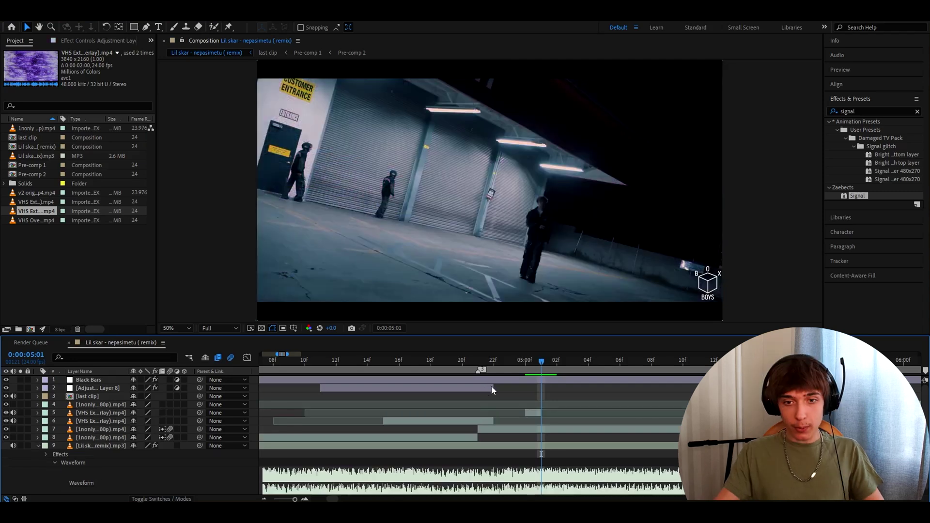
Extend the adjustment layer's end to 0:00:05:01 and check the frames around the cut
{"action": "left_click", "coordinate": [492, 386]}
{"action": "left_click_drag", "start_coordinate": [503, 386], "coordinate": [541, 391]}
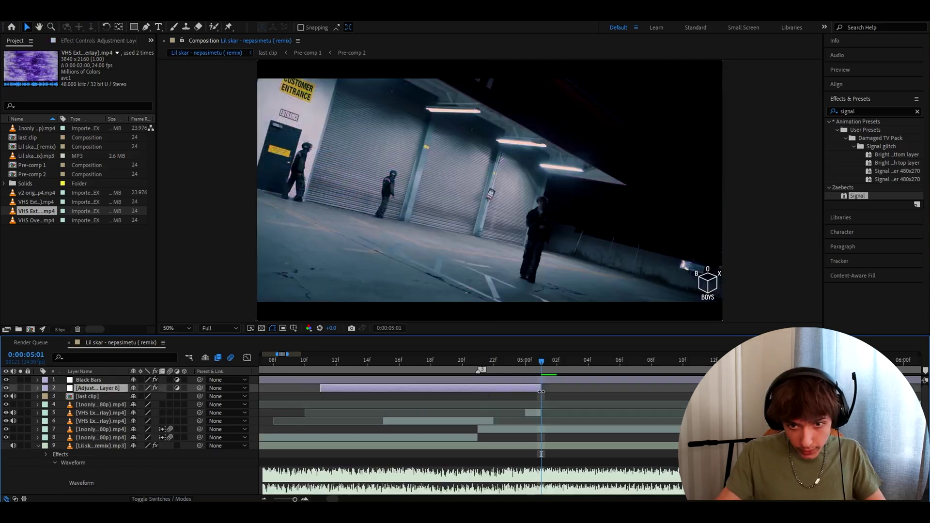
{"action": "left_click", "coordinate": [511, 370]}
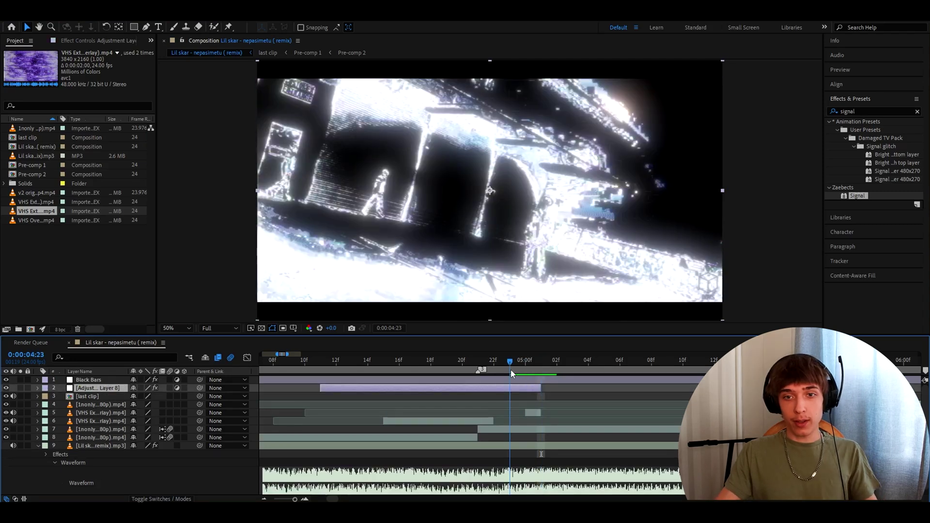
{"action": "left_click", "coordinate": [528, 366]}
{"action": "left_click", "coordinate": [554, 365]}
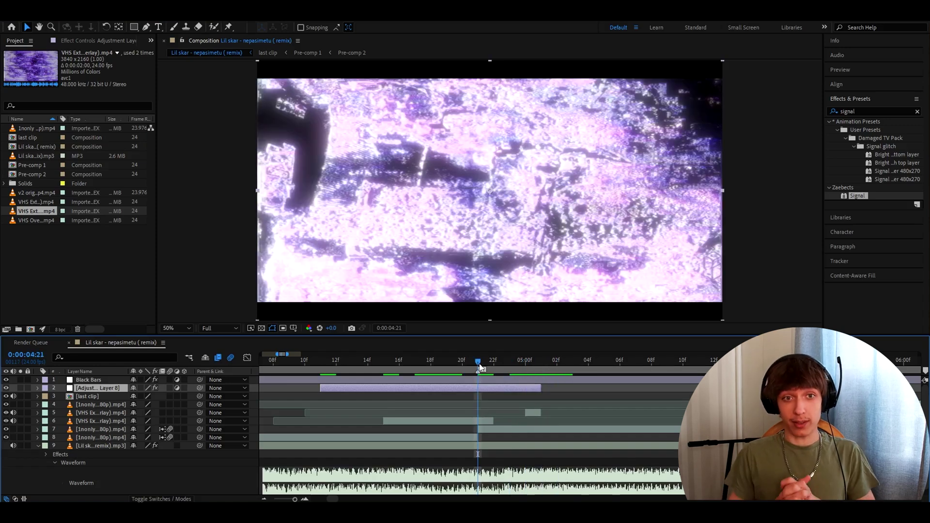
Duplicate the adjustment layer with its effects and place the copy between the two VHS overlay layers in the stack
{"action": "left_click_drag", "start_coordinate": [479, 368], "coordinate": [313, 371]}
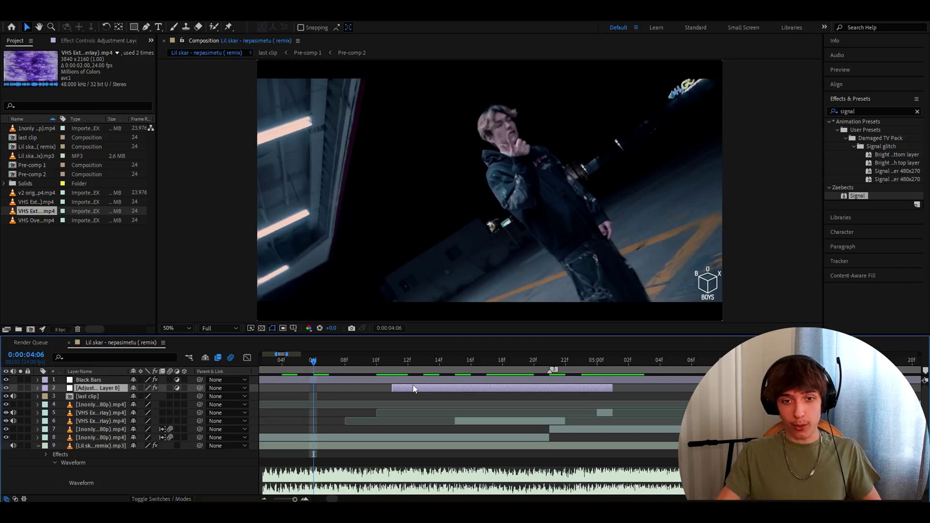
{"action": "left_click_drag", "start_coordinate": [312, 364], "coordinate": [392, 364]}
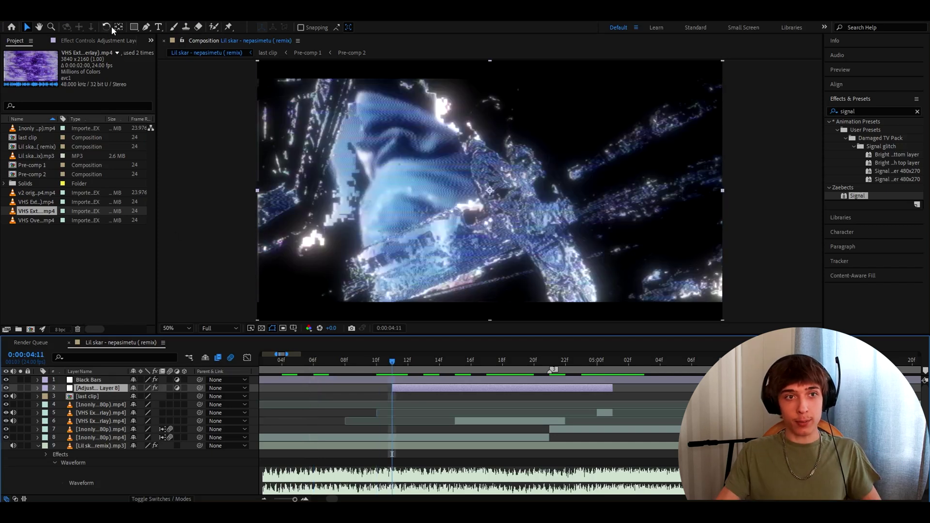
{"action": "left_click", "coordinate": [109, 40]}
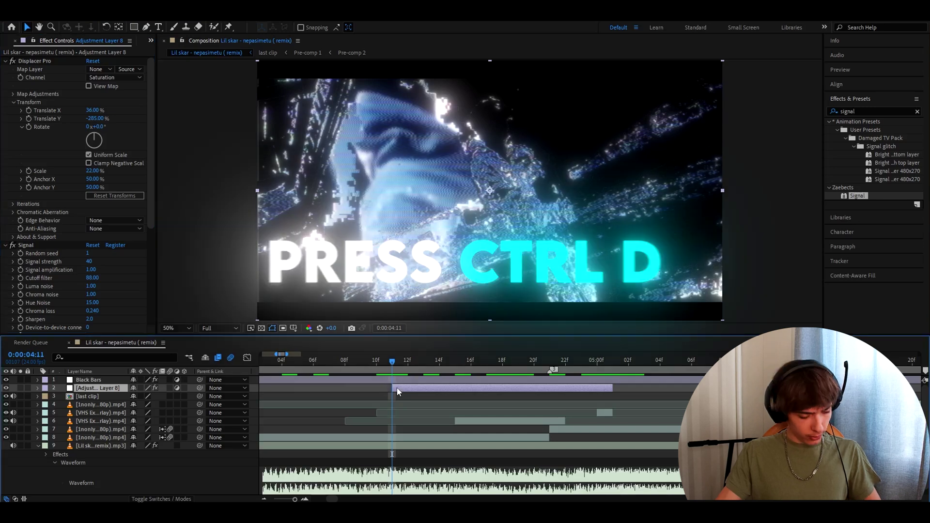
{"action": "key", "text": "ctrl+d"}
{"action": "left_click_drag", "start_coordinate": [99, 388], "coordinate": [92, 421]}
Slide the copied adjustment layer earlier to end at 0:00:04:12 and trim its start to 0:00:04:03
{"action": "left_click_drag", "start_coordinate": [420, 421], "coordinate": [345, 440]}
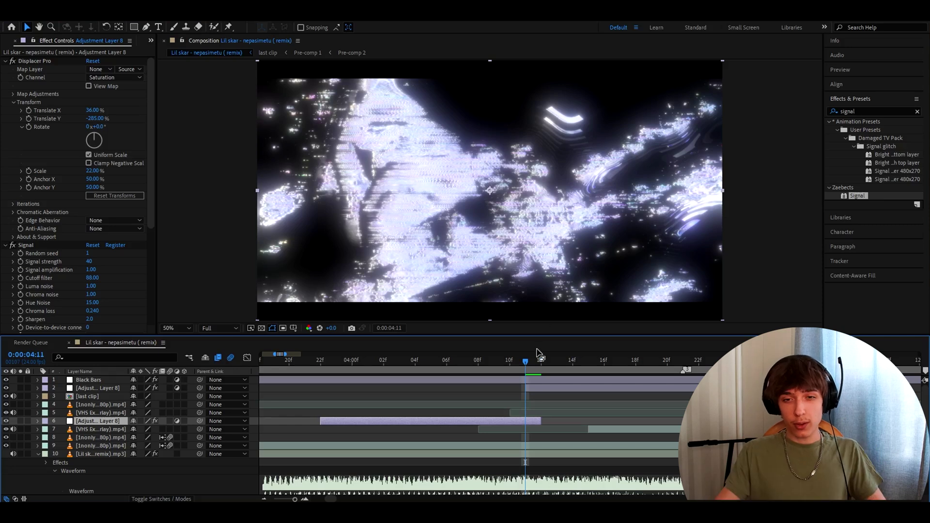
{"action": "left_click_drag", "start_coordinate": [502, 364], "coordinate": [398, 368]}
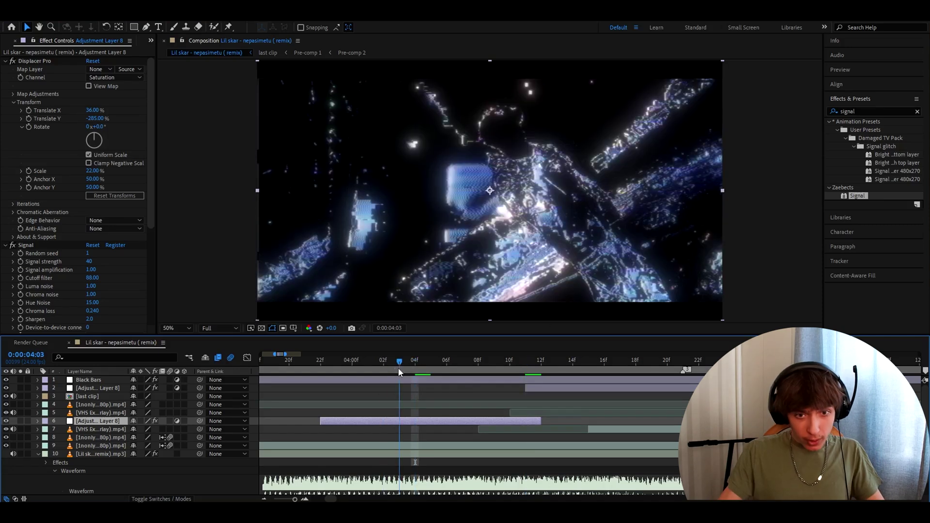
{"action": "left_click_drag", "start_coordinate": [321, 421], "coordinate": [391, 411]}
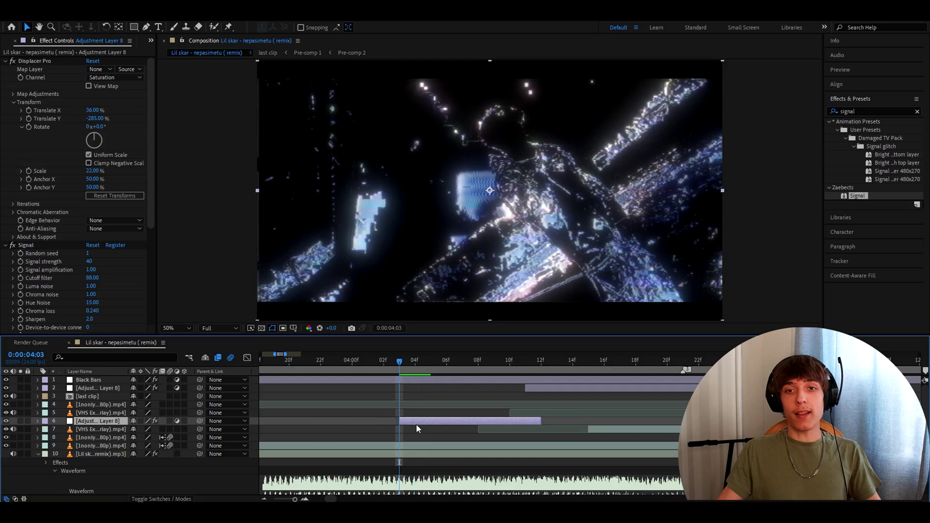
Add the Grid effect after Deep Glow on the copied adjustment layer and size it from width and height sliders
{"action": "left_click", "coordinate": [868, 108]}
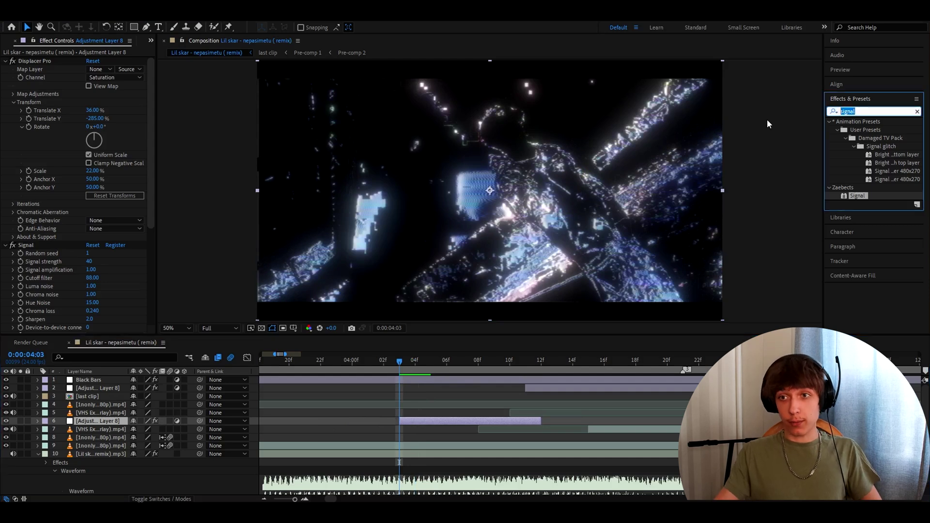
{"action": "type", "text": "grid"}
{"action": "left_click_drag", "start_coordinate": [855, 195], "coordinate": [73, 324]}
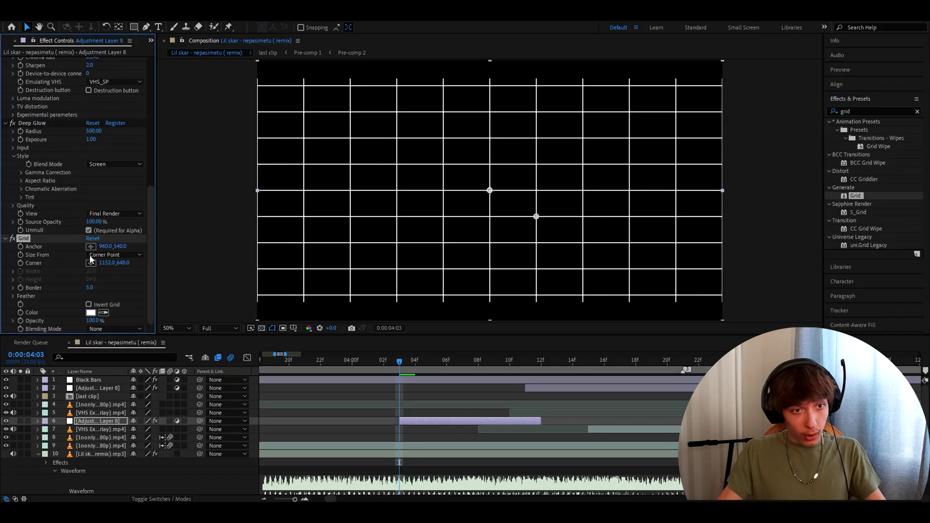
{"action": "left_click", "coordinate": [114, 254]}
{"action": "left_click", "coordinate": [107, 287]}
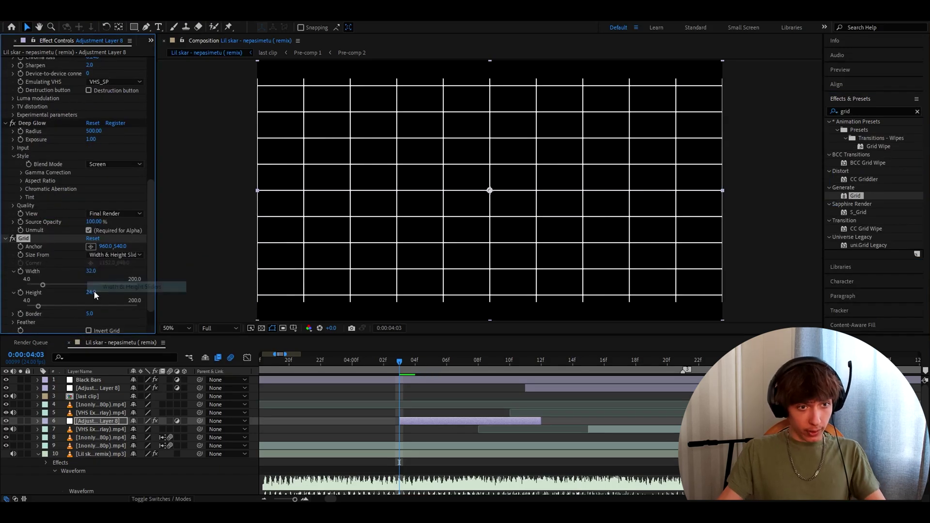
Set the Grid effect's width to 5, height to 4 and border to 1
{"action": "left_click", "coordinate": [92, 272]}
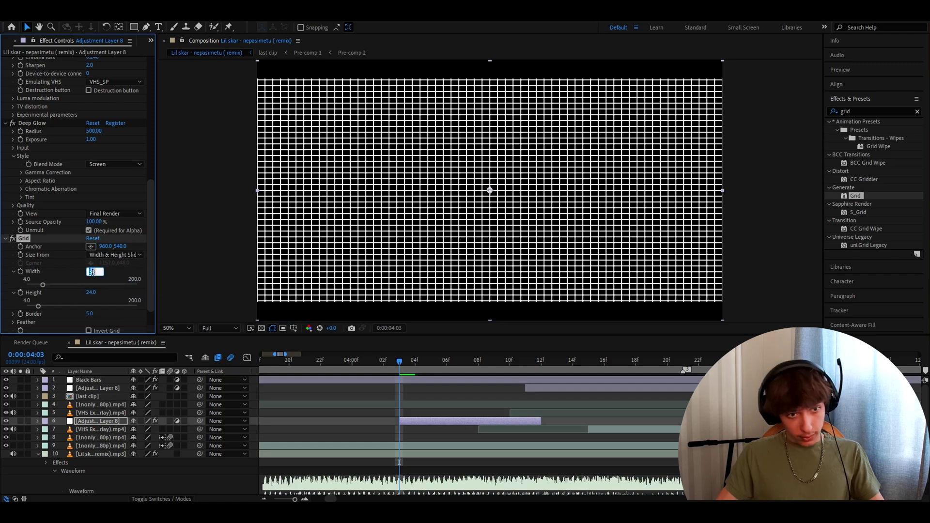
{"action": "type", "text": "5"}
{"action": "key", "text": "Return"}
{"action": "left_click", "coordinate": [94, 292]}
{"action": "type", "text": "4"}
{"action": "key", "text": "Return"}
{"action": "left_click", "coordinate": [91, 312]}
{"action": "type", "text": "1"}
{"action": "key", "text": "Return"}
Make the grid black with the Hard Light blending mode and check the result at 0:00:04:05
{"action": "scroll", "coordinate": [73, 242], "scroll_direction": "down", "scroll_amount": 1}
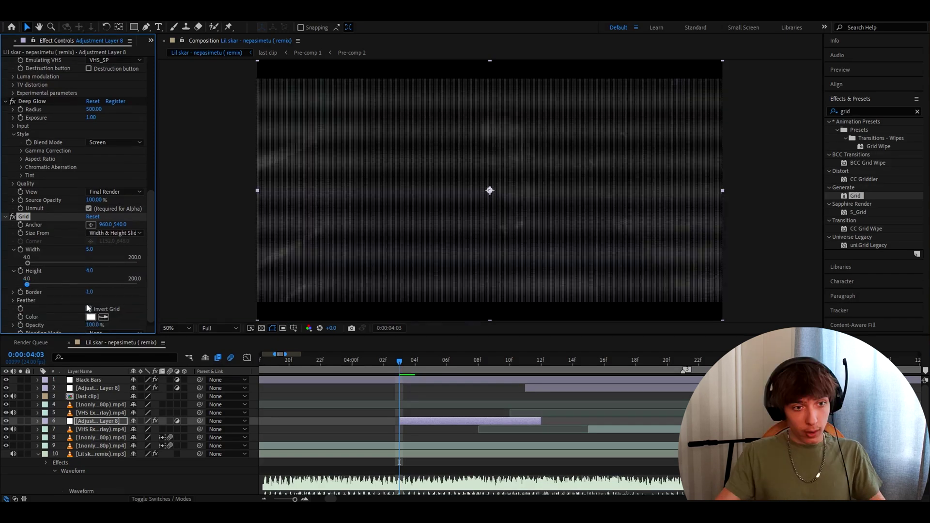
{"action": "left_click", "coordinate": [90, 317]}
{"action": "left_click", "coordinate": [493, 358]}
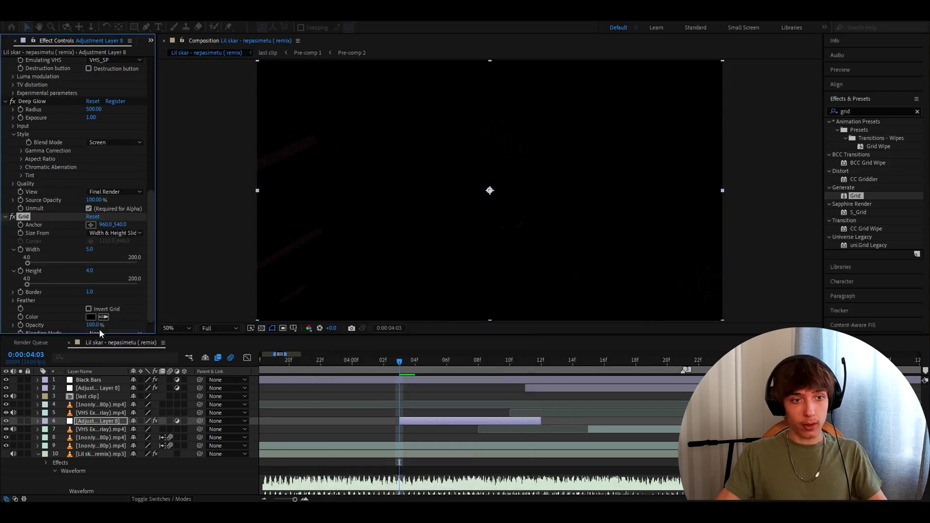
{"action": "scroll", "coordinate": [77, 305], "scroll_direction": "down", "scroll_amount": 1}
{"action": "left_click", "coordinate": [104, 328]}
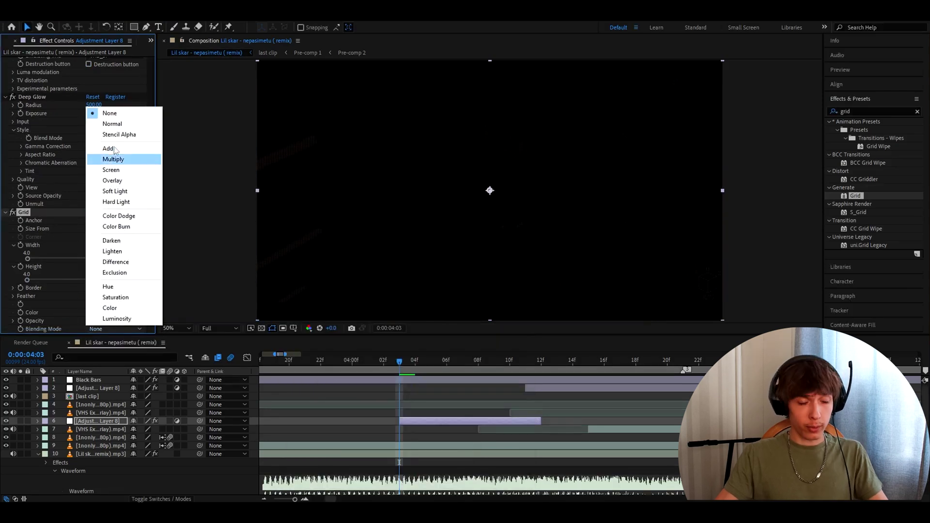
{"action": "left_click", "coordinate": [116, 202]}
{"action": "left_click", "coordinate": [436, 364]}
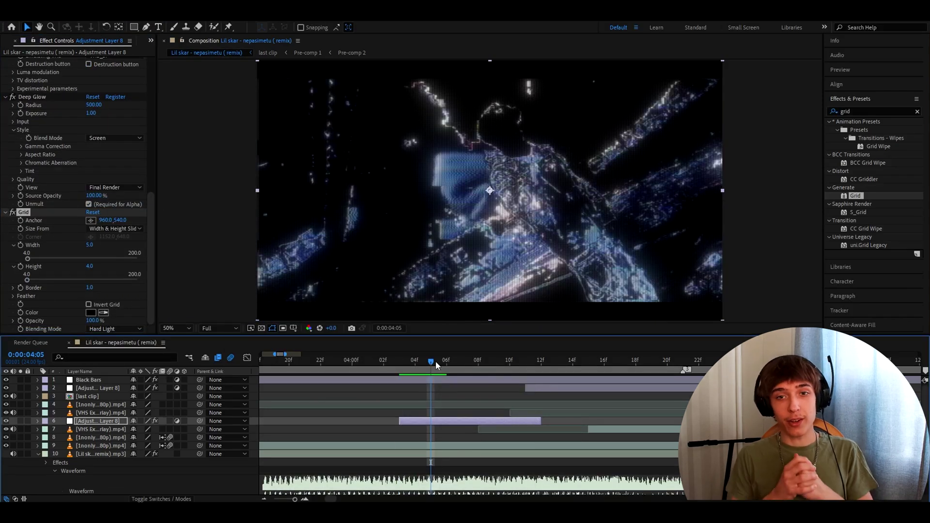
Set the Deep Glow exposure on the copied adjustment layer to 0.4
{"action": "left_click", "coordinate": [91, 113]}
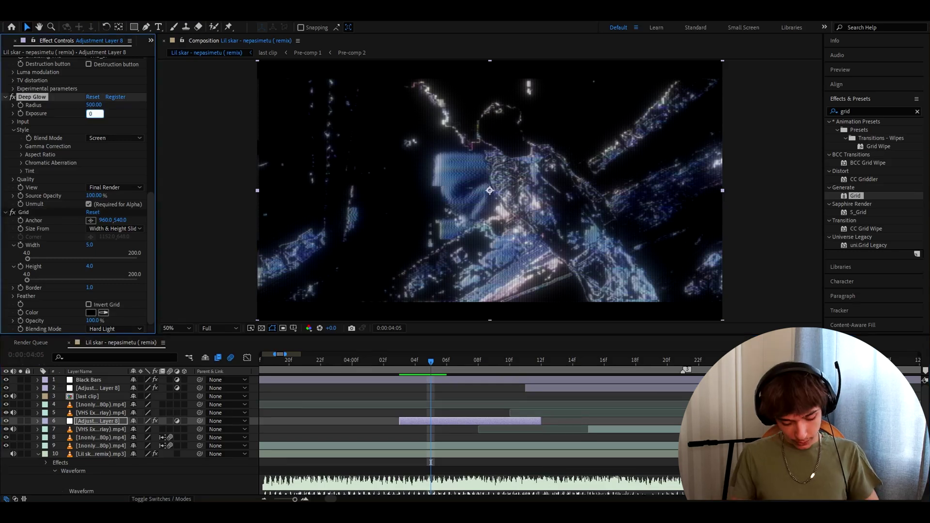
{"action": "type", "text": "0.4"}
{"action": "key", "text": "Return"}
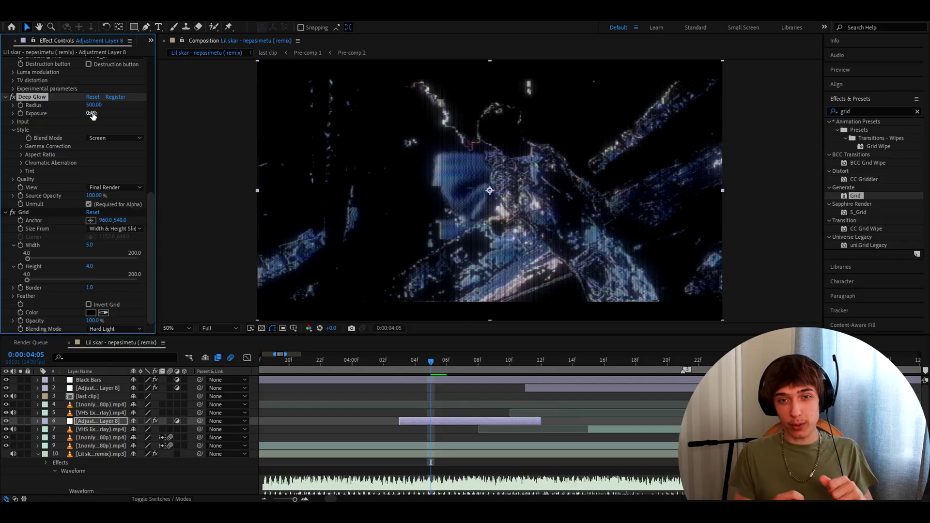
Set Displacer Pro's Translate X and Translate Y to 0% on the copied adjustment layer
{"action": "scroll", "coordinate": [65, 112], "scroll_direction": "up", "scroll_amount": 10}
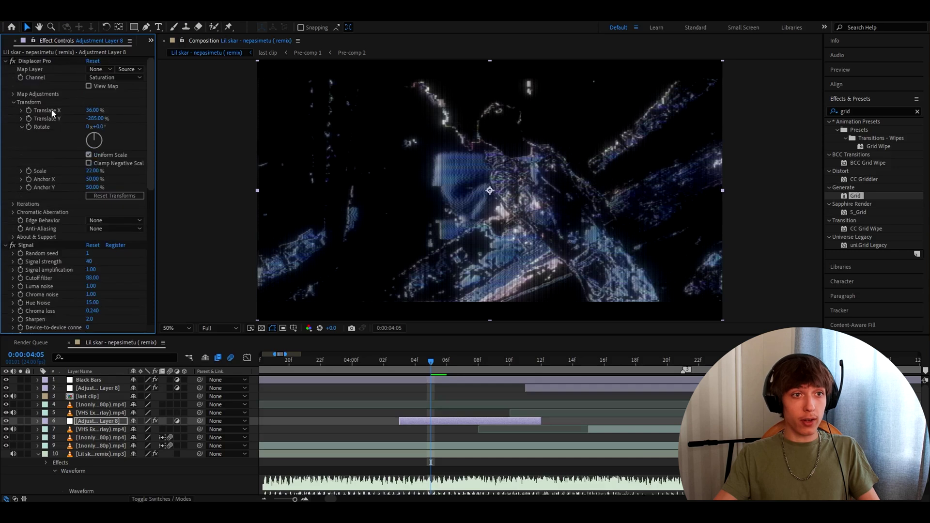
{"action": "left_click", "coordinate": [39, 61]}
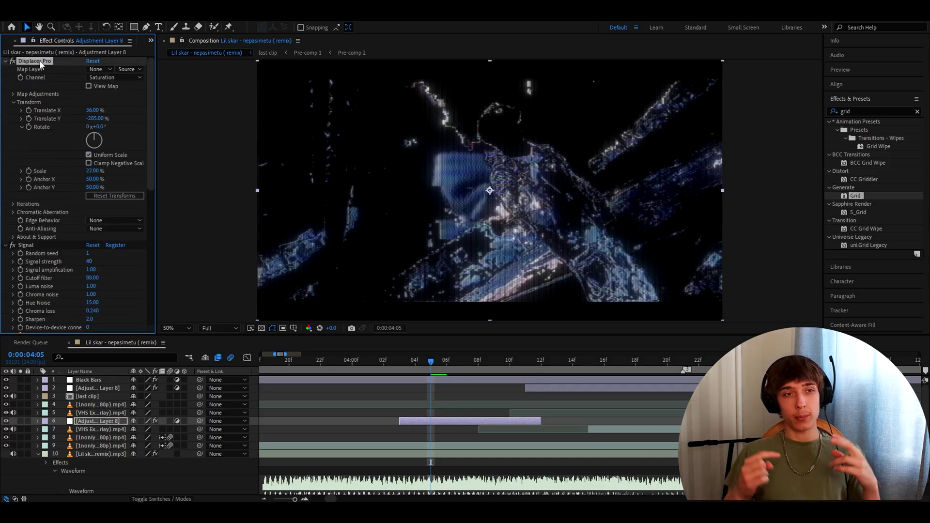
{"action": "left_click", "coordinate": [91, 110]}
{"action": "type", "text": "0"}
{"action": "key", "text": "Return"}
{"action": "left_click", "coordinate": [94, 119]}
{"action": "type", "text": "0"}
{"action": "key", "text": "Return"}
{"action": "key", "text": "Return"}
Set Displacer Pro's scale to 34% and its Anchor X to 47% on the copied adjustment layer
{"action": "left_click", "coordinate": [93, 171]}
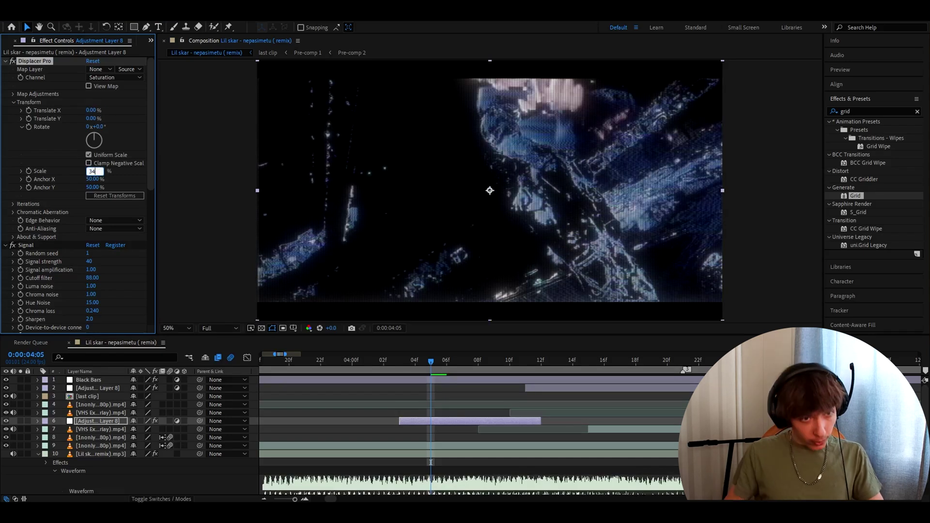
{"action": "left_click", "coordinate": [90, 179]}
{"action": "type", "text": "47"}
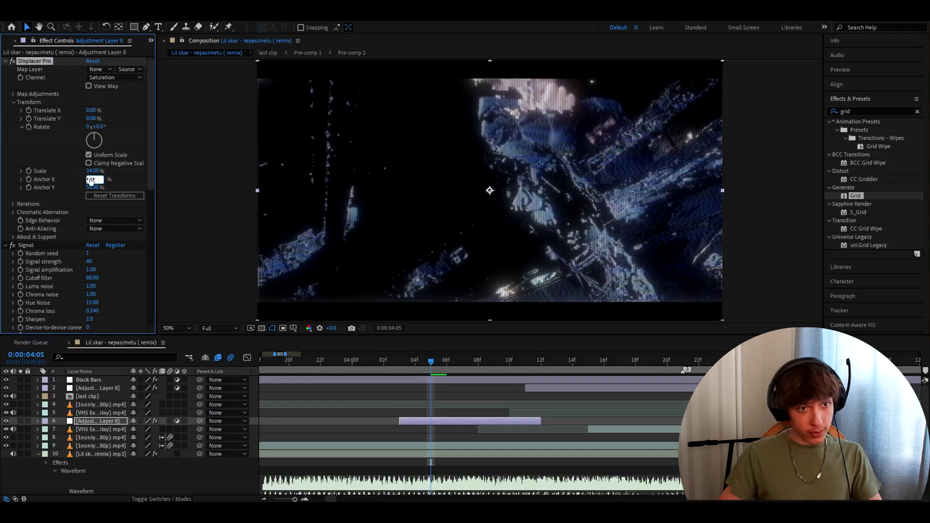
{"action": "key", "text": "Return"}
Choose a repeating edge behavior and another displacement channel for Displacer Pro on the copied adjustment layer
{"action": "left_click", "coordinate": [109, 222]}
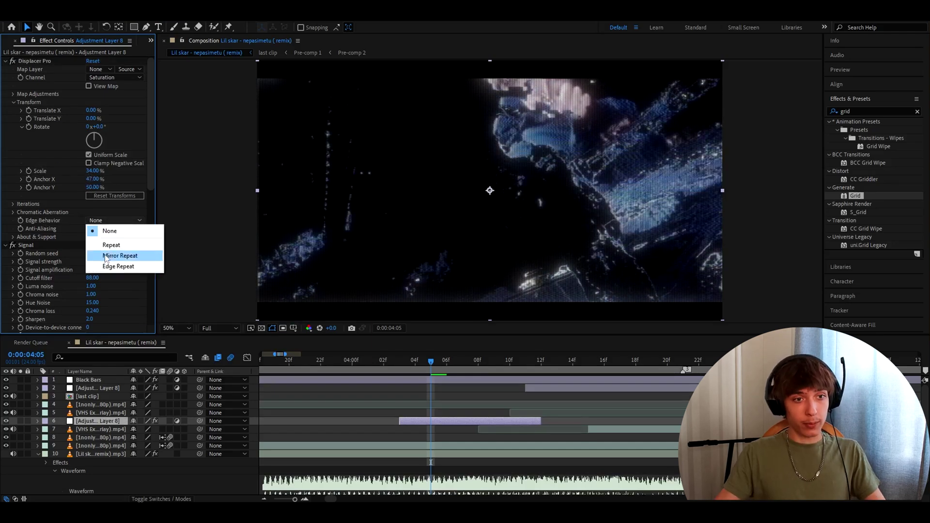
{"action": "left_click", "coordinate": [102, 240]}
{"action": "left_click", "coordinate": [96, 77]}
{"action": "left_click", "coordinate": [109, 135]}
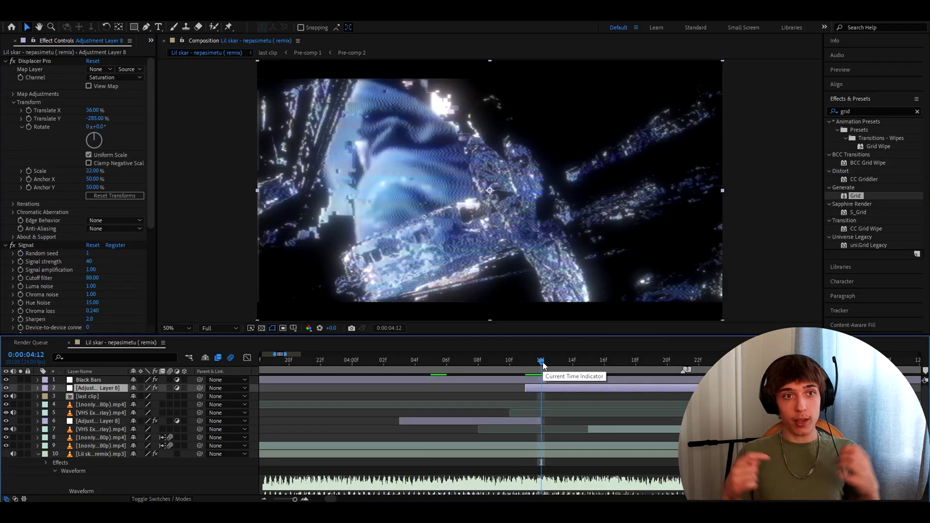
Save the project and try to save all effects of the transition adjustment layer as animation preset MessyPixel in the MessyPixelEffects folder
{"action": "key", "text": "ctrl+s"}
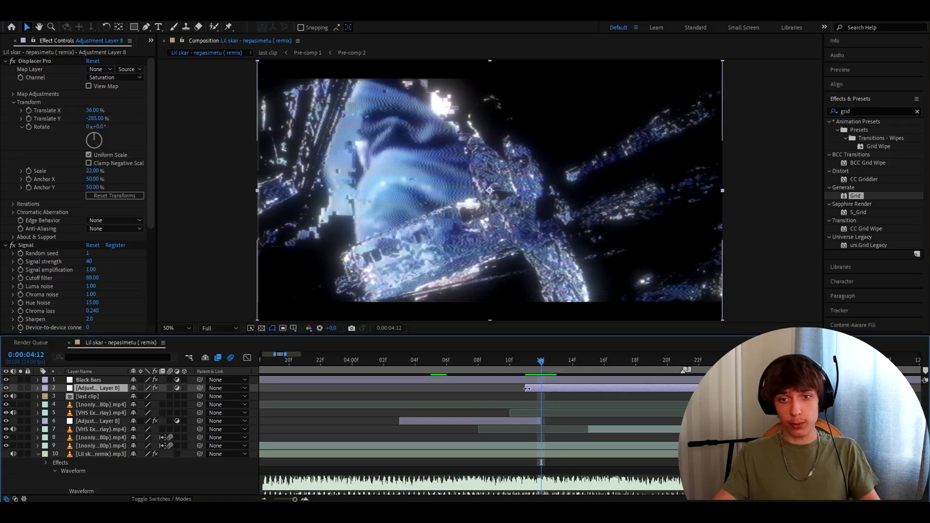
{"action": "left_click", "coordinate": [40, 60]}
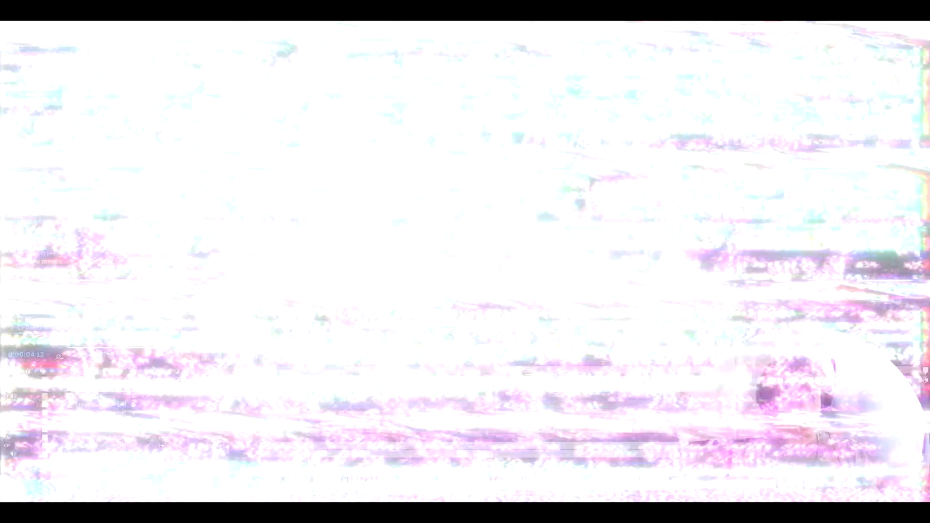
{"action": "key", "text": "ctrl+a"}
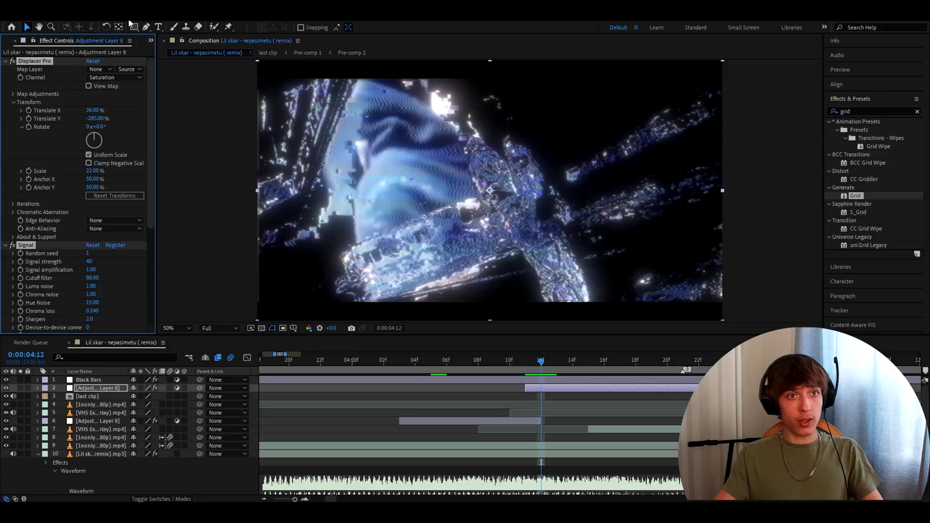
{"action": "left_click", "coordinate": [128, 17]}
{"action": "left_click", "coordinate": [138, 32]}
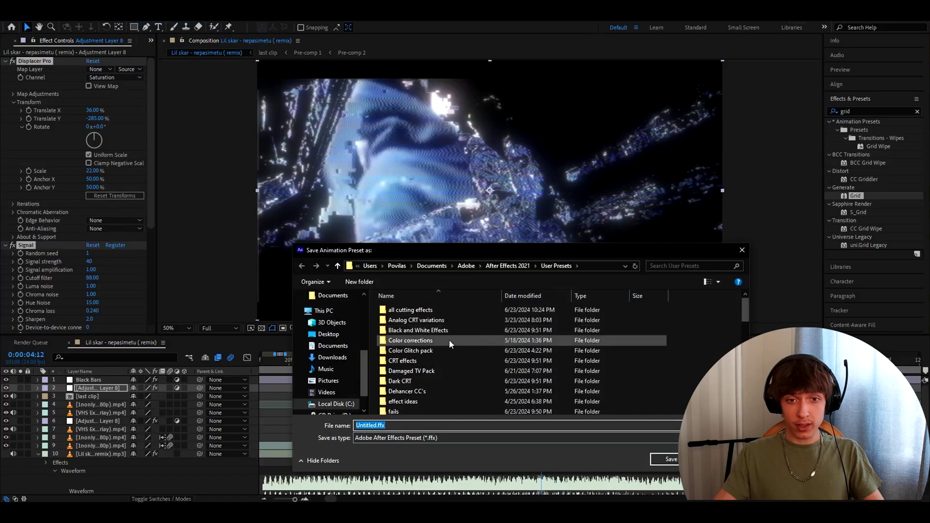
{"action": "right_click", "coordinate": [705, 340]}
{"action": "left_click", "coordinate": [667, 355]}
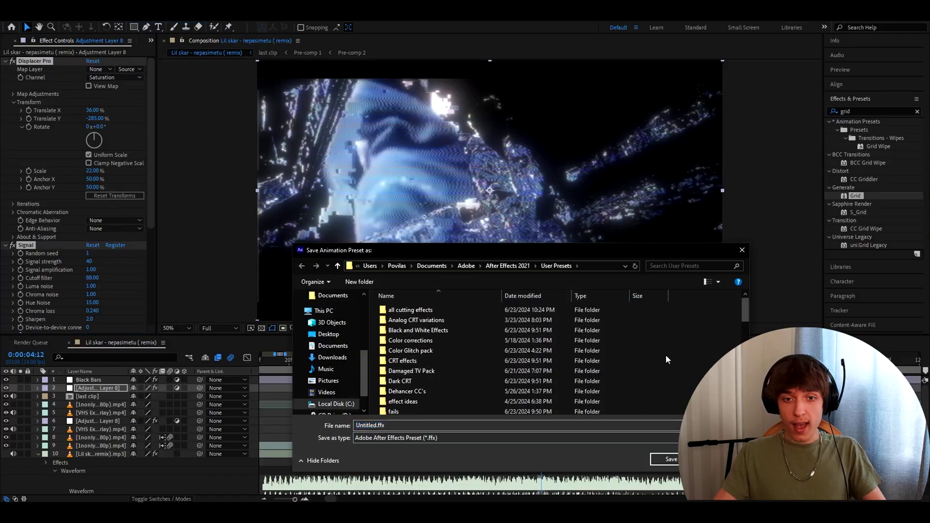
{"action": "scroll", "coordinate": [485, 363], "scroll_direction": "down", "scroll_amount": 4}
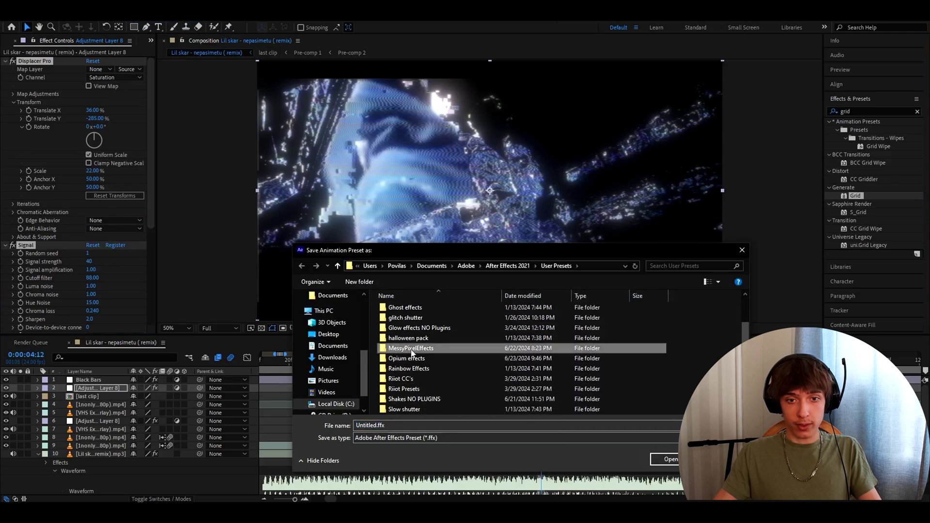
{"action": "double_click", "coordinate": [433, 349]}
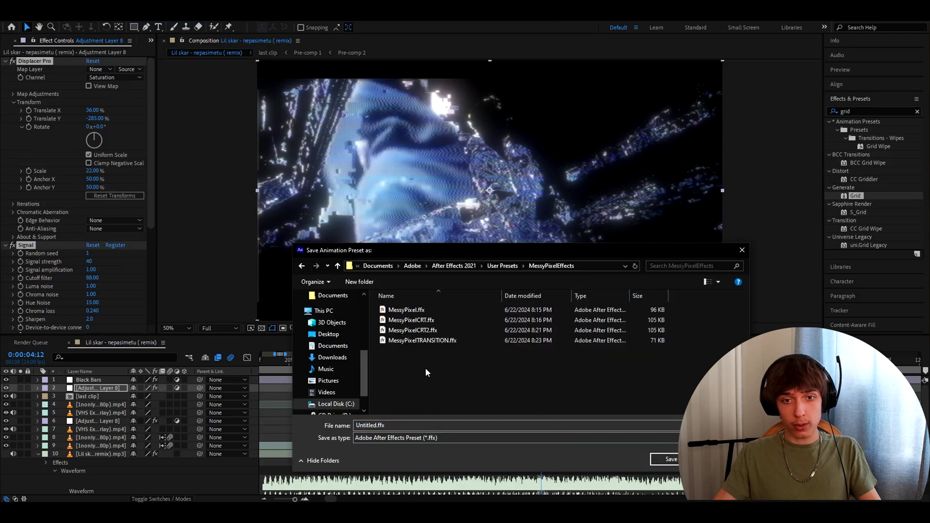
{"action": "left_click", "coordinate": [409, 311]}
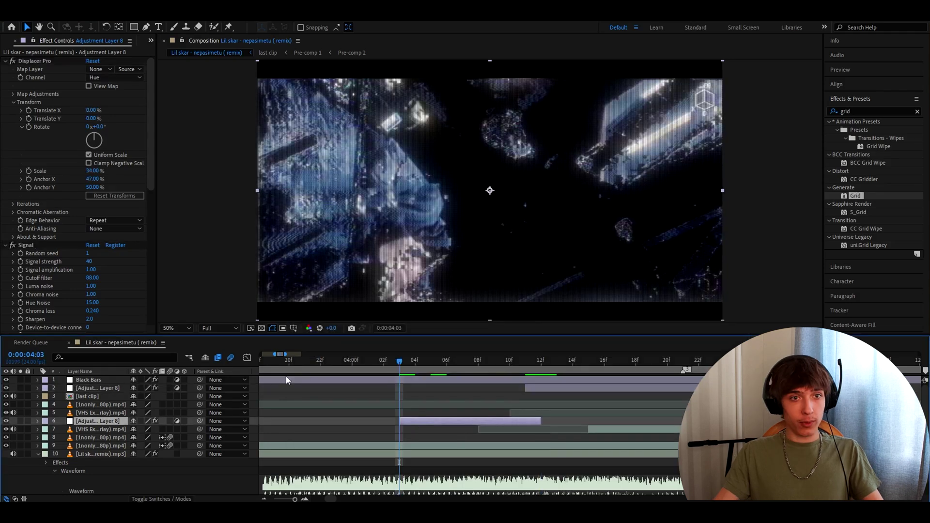
{"action": "left_click", "coordinate": [37, 65]}
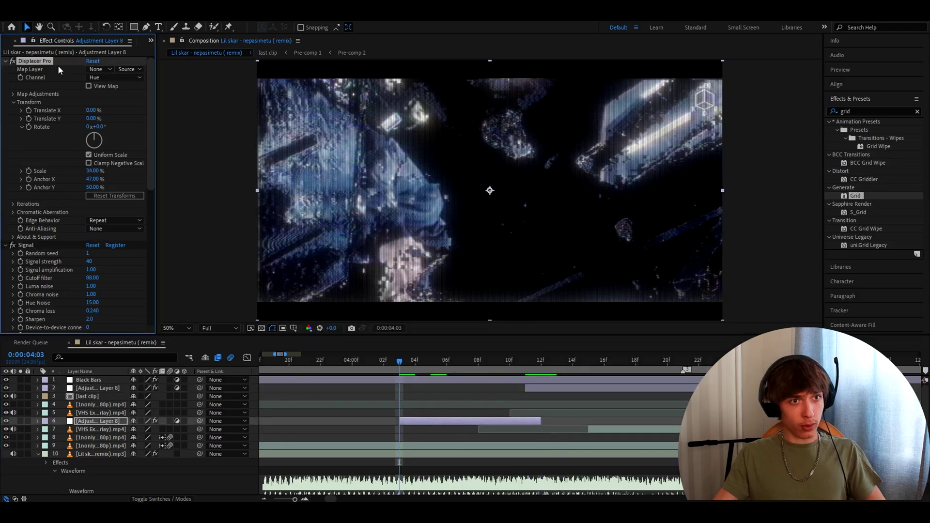
{"action": "key", "text": "ctrl+a"}
{"action": "left_click", "coordinate": [127, 18]}
{"action": "left_click", "coordinate": [142, 28]}
{"action": "scroll", "coordinate": [488, 358], "scroll_direction": "up", "scroll_amount": 1}
{"action": "left_click", "coordinate": [407, 311]}
{"action": "double_click", "coordinate": [406, 310]}
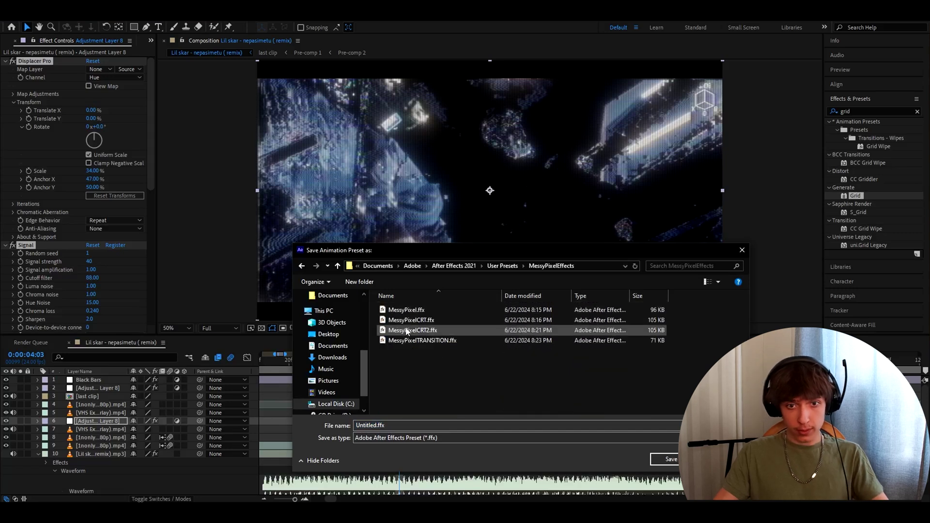
{"action": "left_click", "coordinate": [412, 320]}
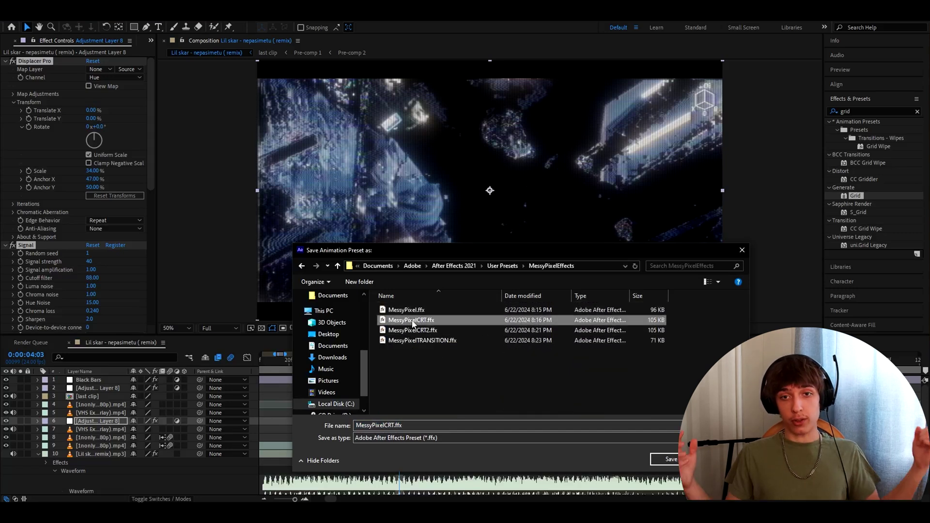
{"action": "left_click", "coordinate": [404, 331]}
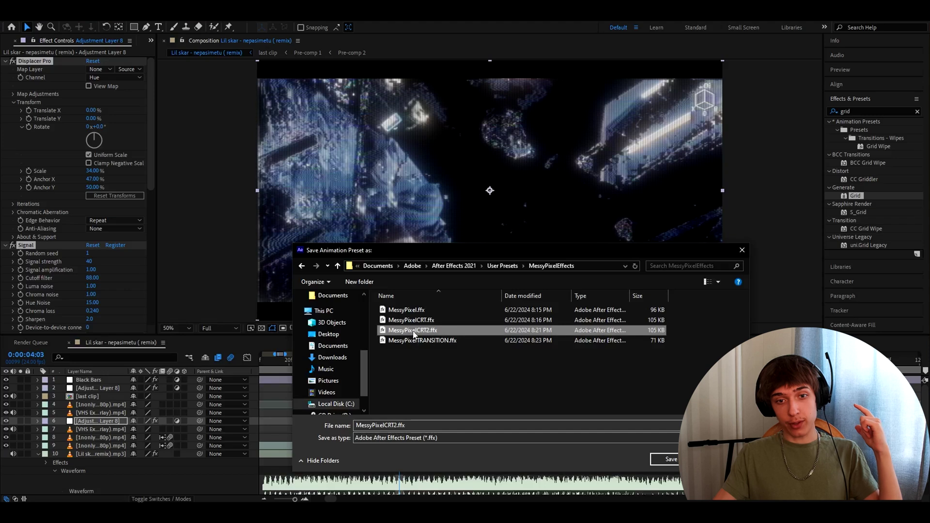
{"action": "left_click", "coordinate": [413, 342]}
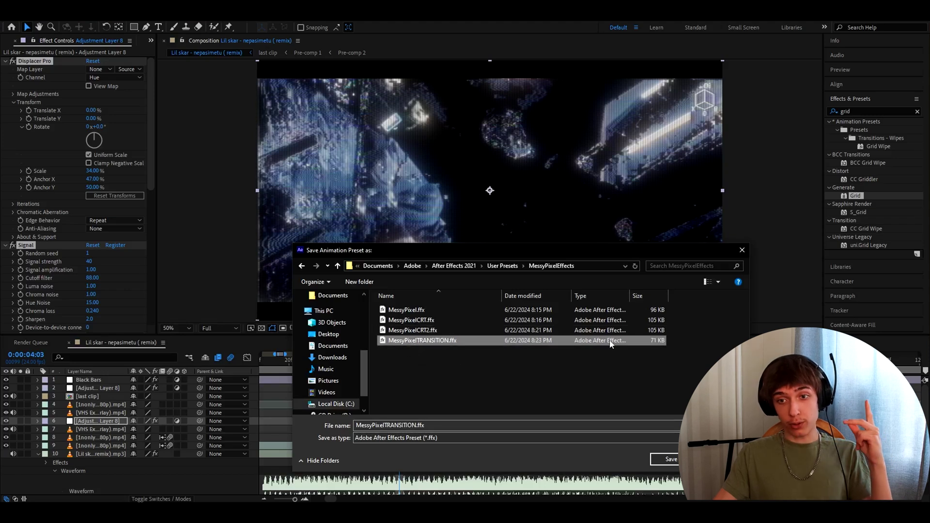
{"action": "left_click", "coordinate": [741, 251]}
Add an adjustment layer over the street lamp clip, split it at 0:00:05:13 and delete the part before the clip
{"action": "left_click_drag", "start_coordinate": [499, 364], "coordinate": [569, 367]}
{"action": "scroll", "coordinate": [580, 400], "scroll_direction": "up", "scroll_amount": 2}
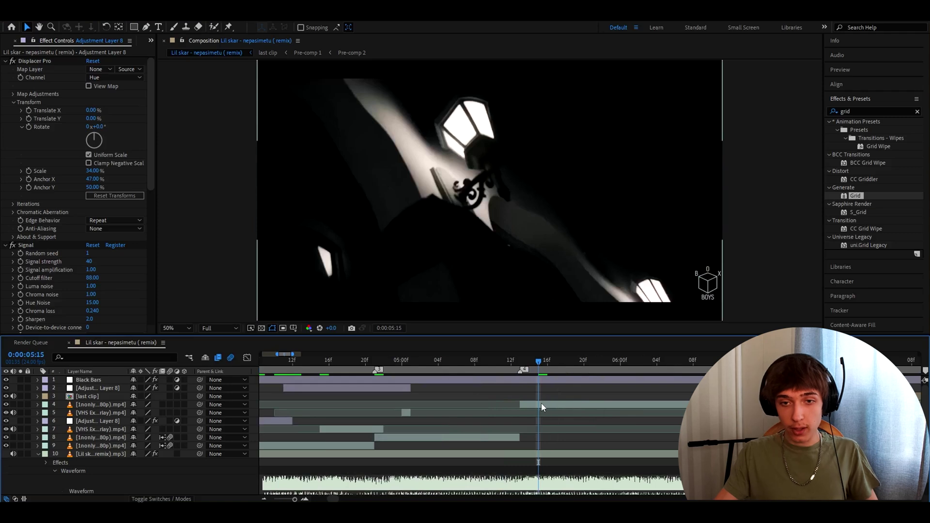
{"action": "left_click", "coordinate": [541, 407]}
{"action": "key", "text": "i"}
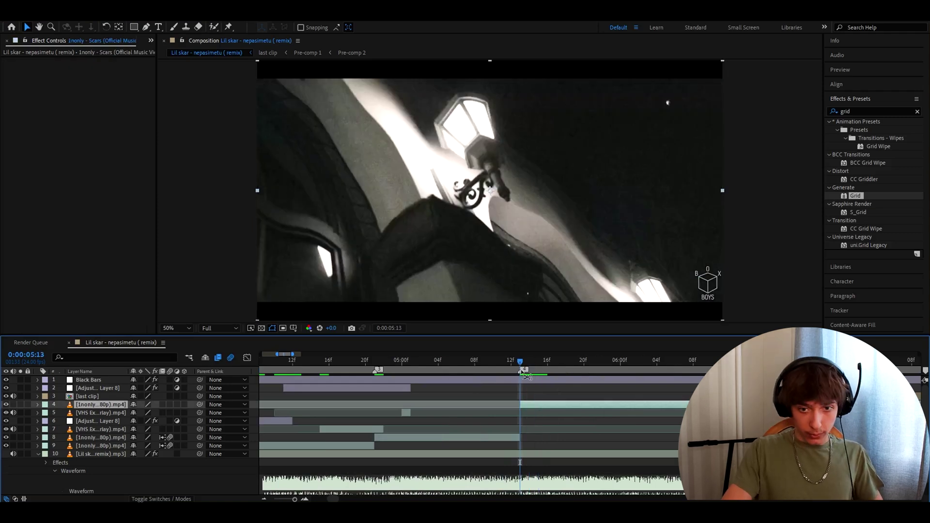
{"action": "key", "text": "ctrl+alt+y"}
{"action": "key", "text": "ctrl+shift+d"}
{"action": "left_click", "coordinate": [505, 411]}
{"action": "key", "text": "Delete"}
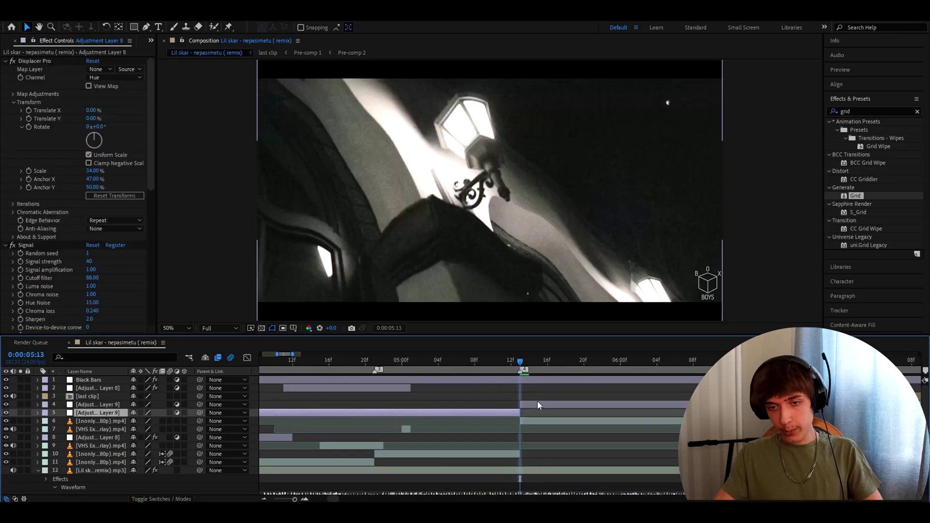
{"action": "key", "text": "Delete"}
{"action": "left_click", "coordinate": [536, 403]}
Apply the MessyPixelCRT preset to the new adjustment layer over the street lamp clip
{"action": "key", "text": "space"}
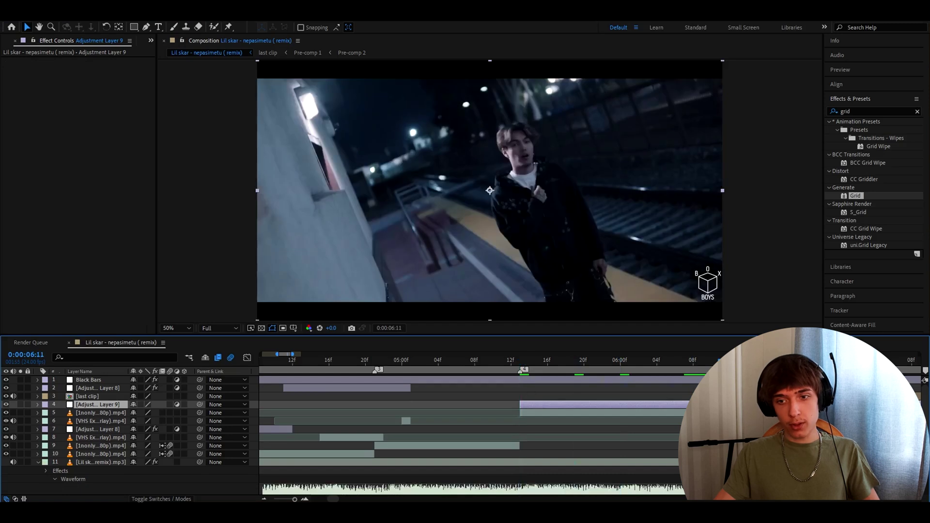
{"action": "key", "text": "space"}
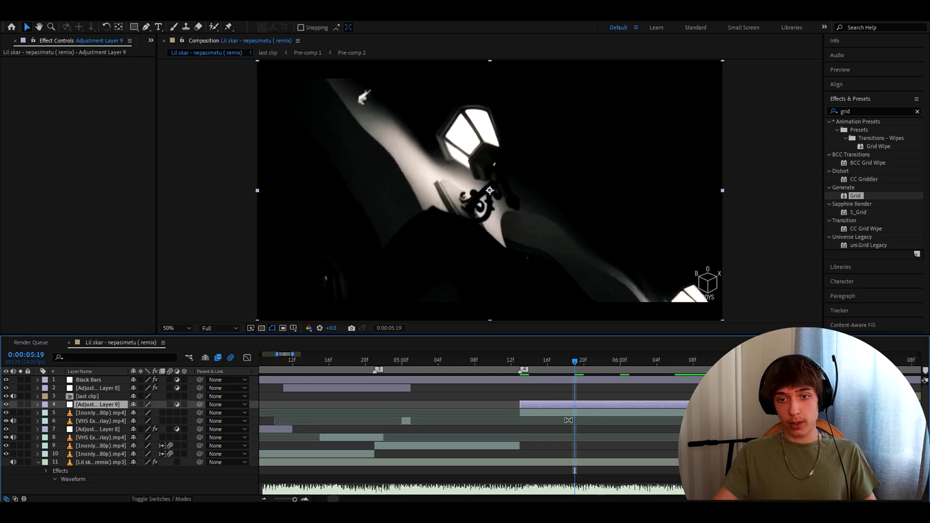
{"action": "left_click_drag", "start_coordinate": [577, 359], "coordinate": [557, 362]}
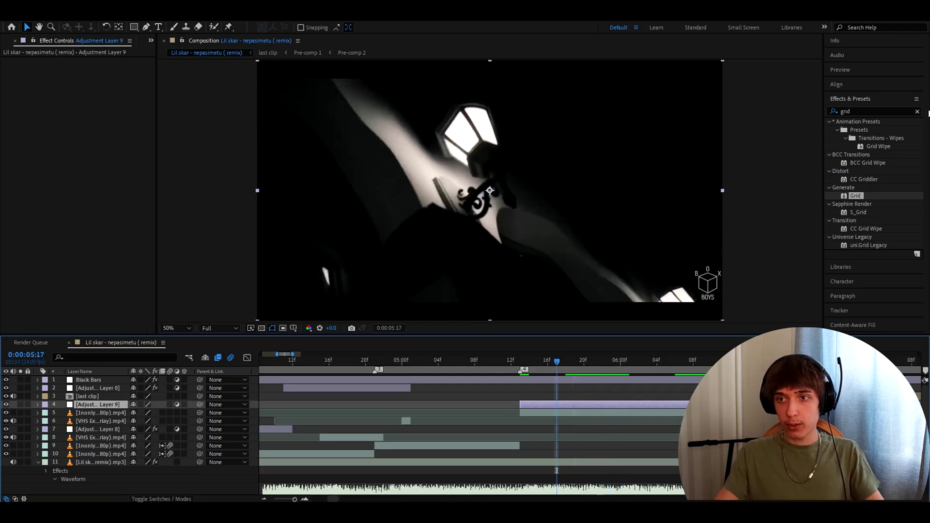
{"action": "left_click", "coordinate": [860, 111]}
{"action": "type", "text": "messy"}
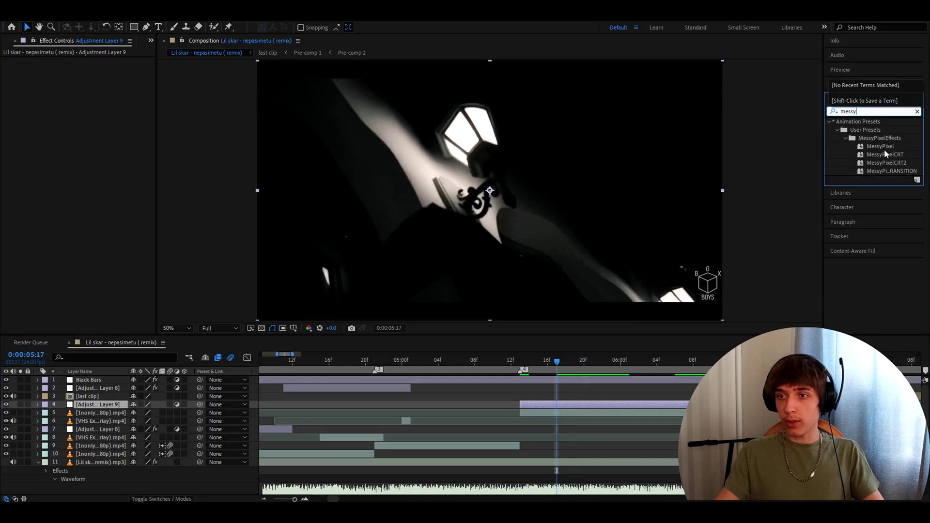
{"action": "left_click_drag", "start_coordinate": [885, 154], "coordinate": [564, 406]}
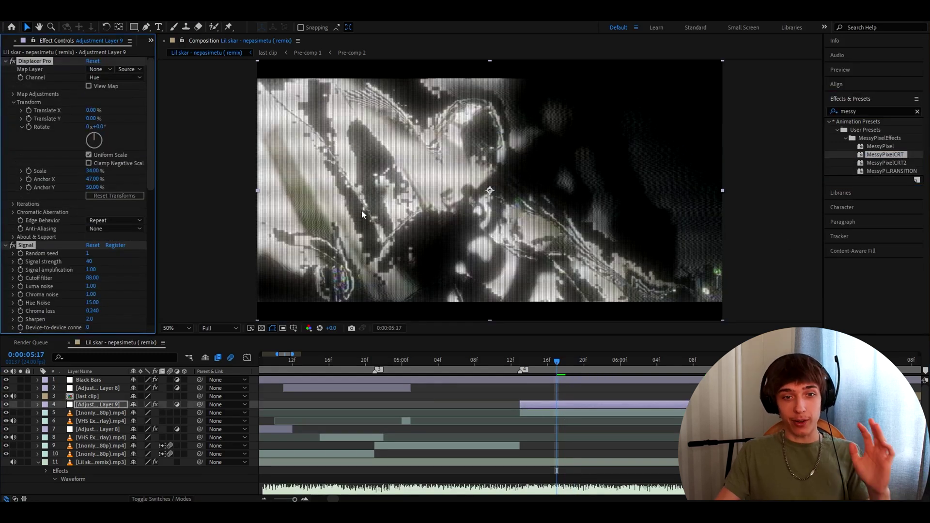
{"action": "left_click", "coordinate": [493, 404]}
{"action": "left_click", "coordinate": [564, 402]}
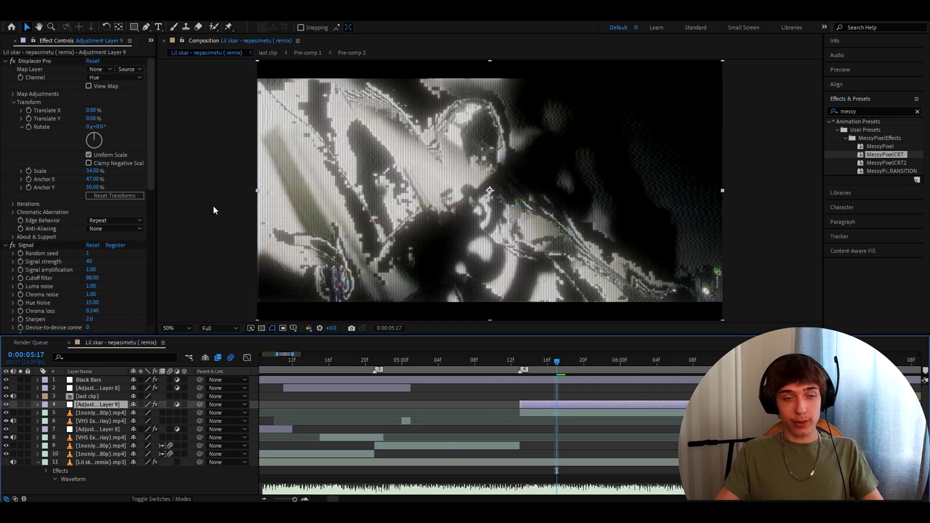
Set Displacer Pro's scale to 78% on the street lamp clip's adjustment layer
{"action": "left_click", "coordinate": [92, 171]}
{"action": "type", "text": "78"}
{"action": "key", "text": "Return"}
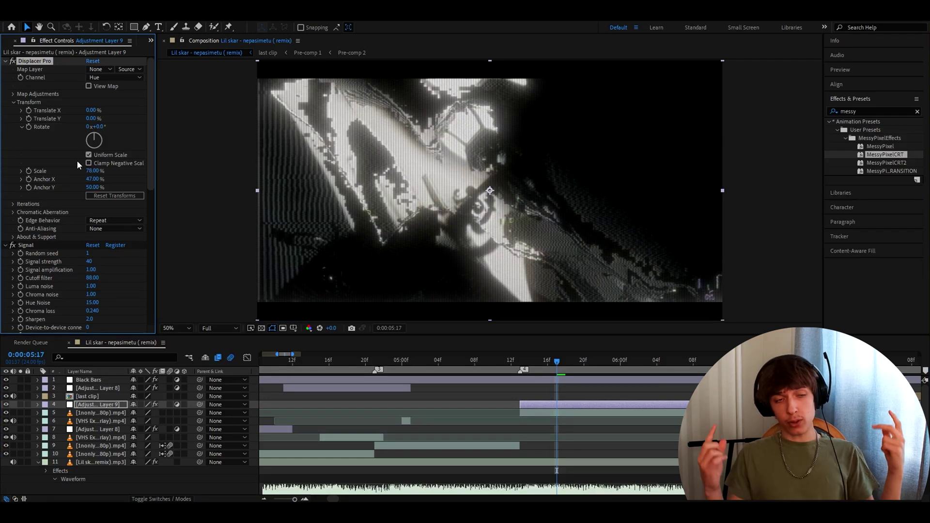
Import a VHS overlay video and place it above the street lamp clip's adjustment layer, starting at 0:00:06:00
{"action": "left_click", "coordinate": [616, 372]}
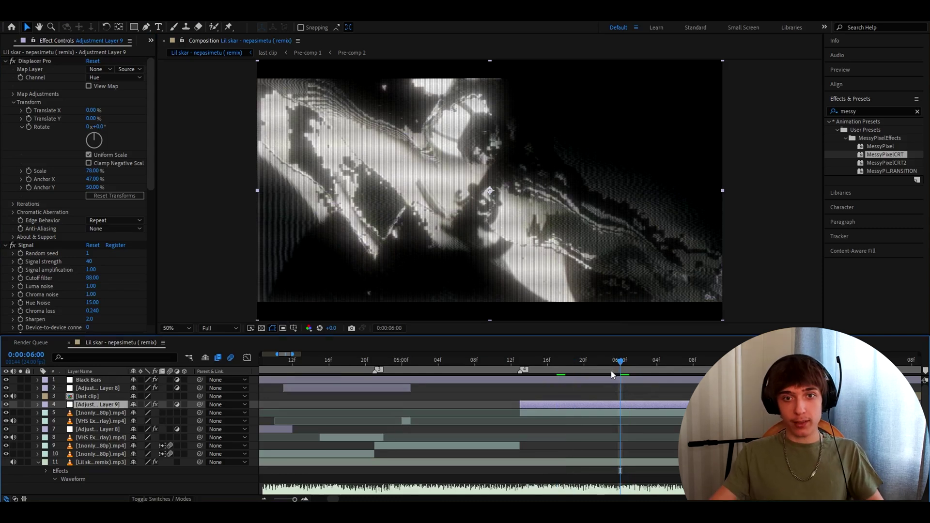
{"action": "key", "text": "ctrl+i"}
{"action": "scroll", "coordinate": [494, 266], "scroll_direction": "down", "scroll_amount": 3}
{"action": "double_click", "coordinate": [657, 207]}
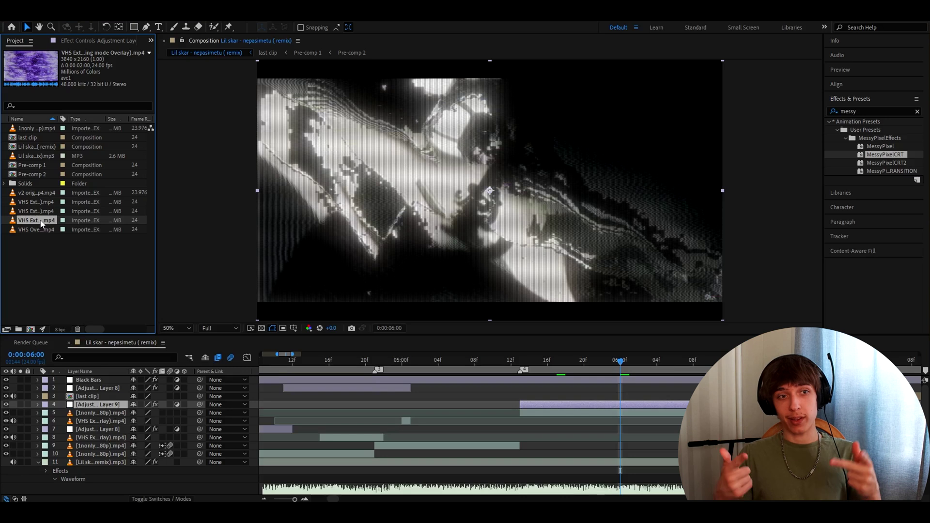
{"action": "left_click_drag", "start_coordinate": [44, 223], "coordinate": [620, 401]}
Scale the new VHS overlay to 50%, set its blending mode to Overlay and preview it
{"action": "key", "text": "s"}
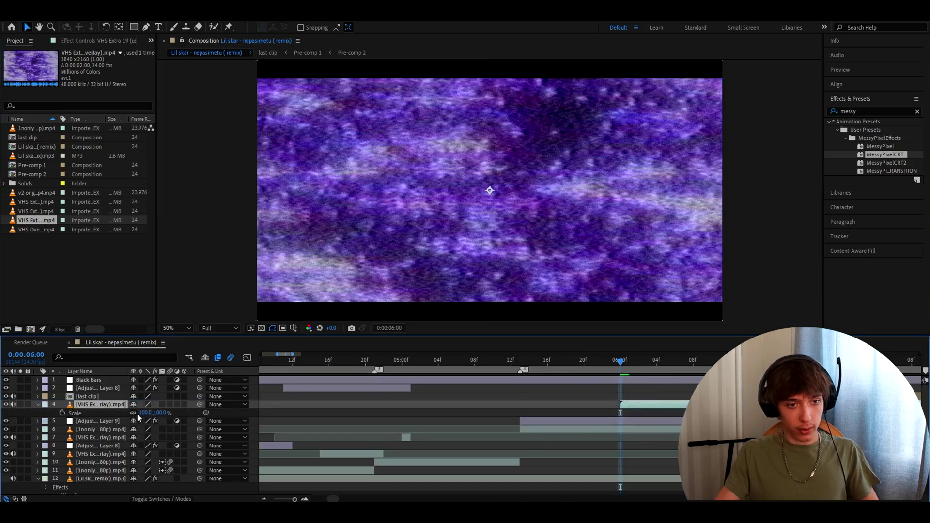
{"action": "left_click", "coordinate": [144, 412]}
{"action": "type", "text": "50"}
{"action": "key", "text": "Return"}
{"action": "right_click", "coordinate": [636, 122]}
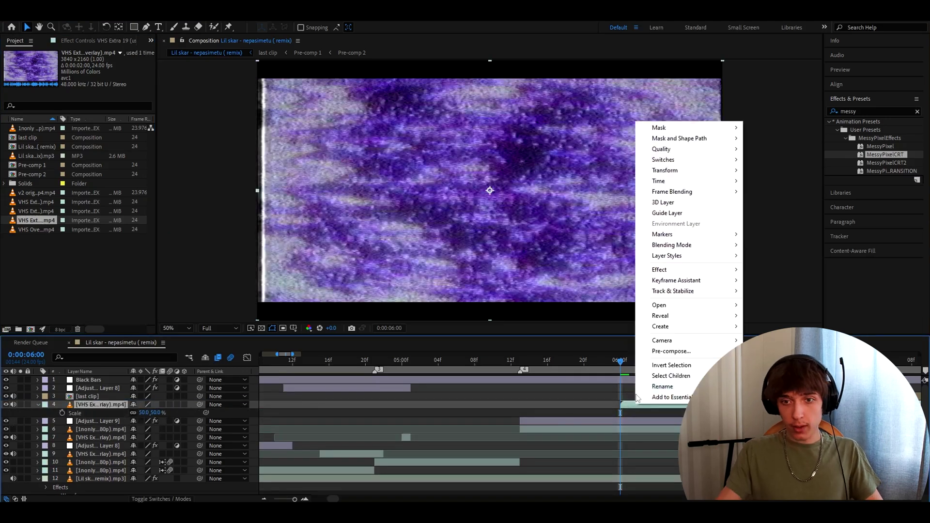
{"action": "mouse_move", "coordinate": [674, 244]}
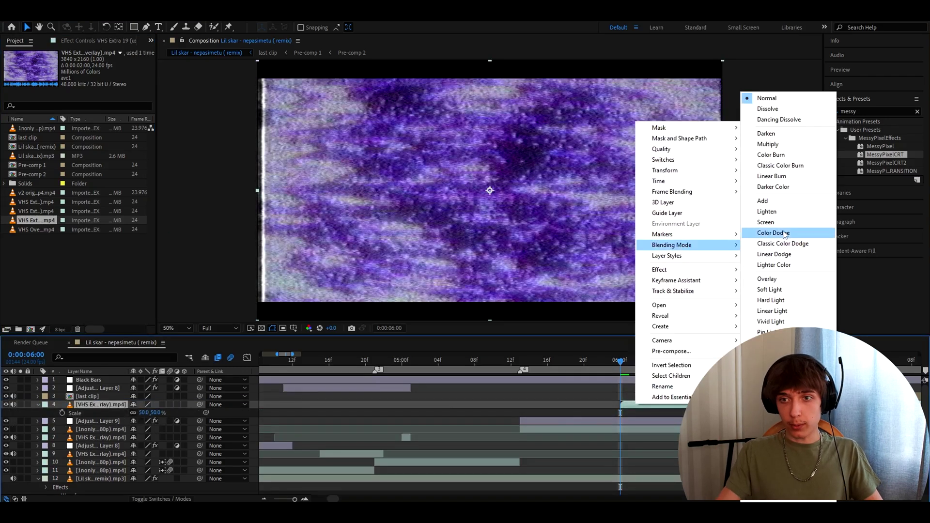
{"action": "left_click", "coordinate": [764, 278]}
{"action": "left_click", "coordinate": [665, 370]}
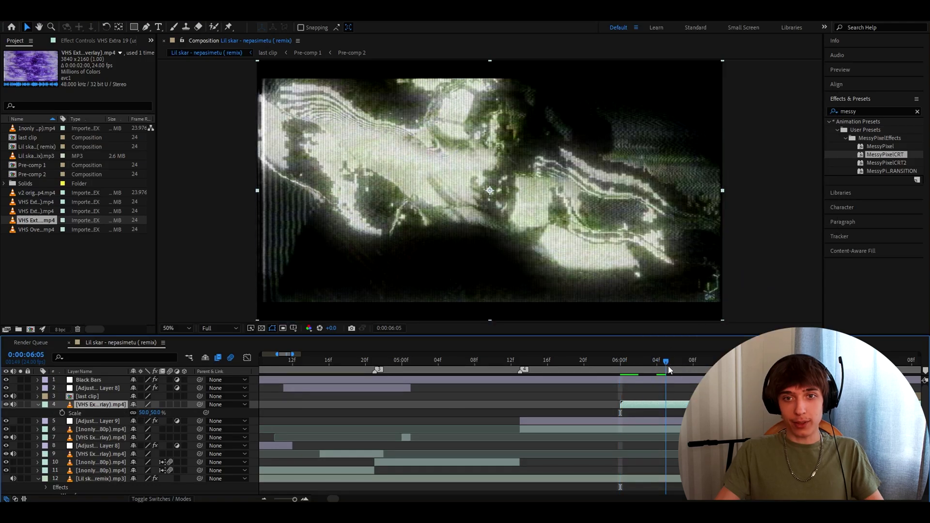
{"action": "key", "text": "space"}
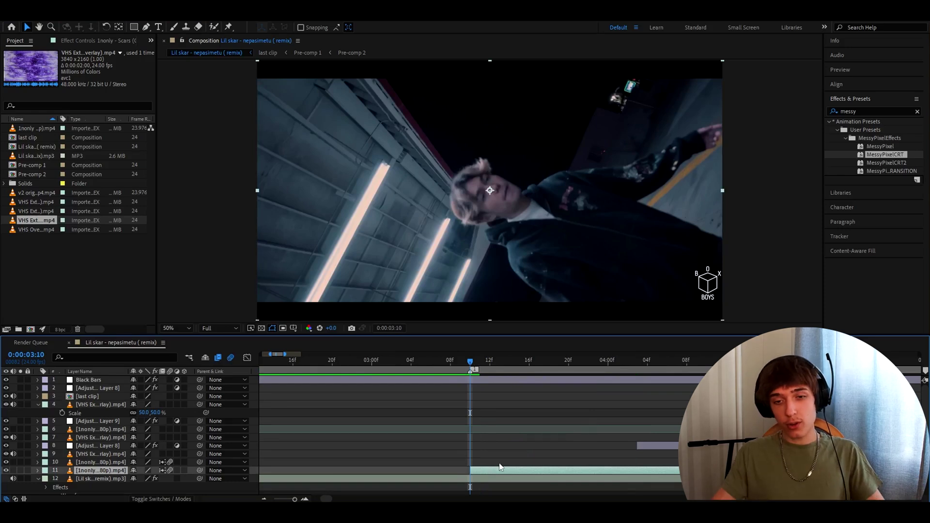
Add an adjustment layer over the earlier clip from 0:00:03:10 to 0:00:03:19 and apply the MessyPixelCRT preset to it
{"action": "key", "text": "ctrl+alt+y"}
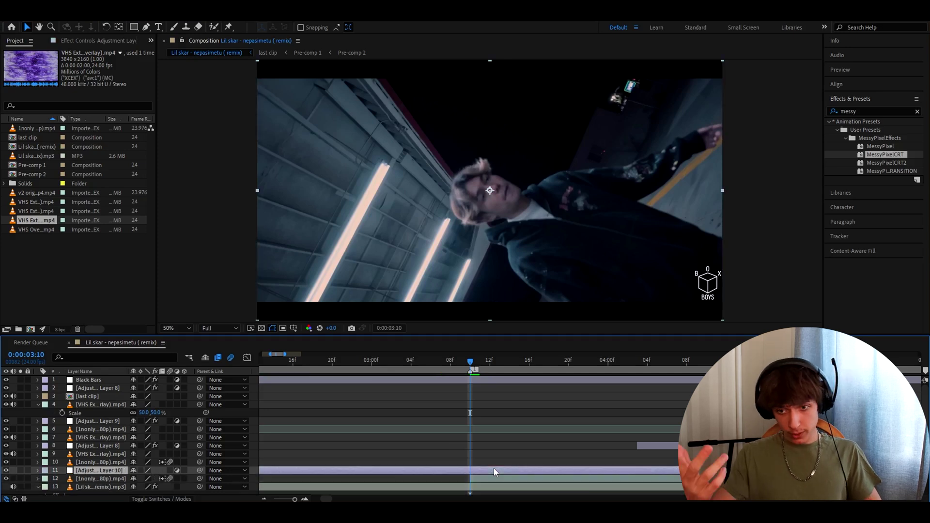
{"action": "key", "text": "ctrl+shift+d"}
{"action": "left_click", "coordinate": [458, 478]}
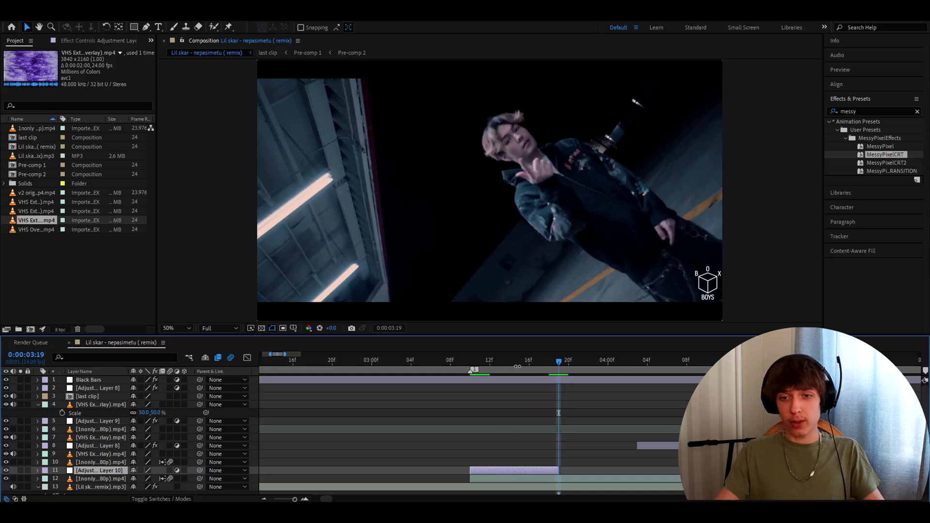
{"action": "key", "text": "i"}
{"action": "left_click_drag", "start_coordinate": [884, 158], "coordinate": [486, 468]}
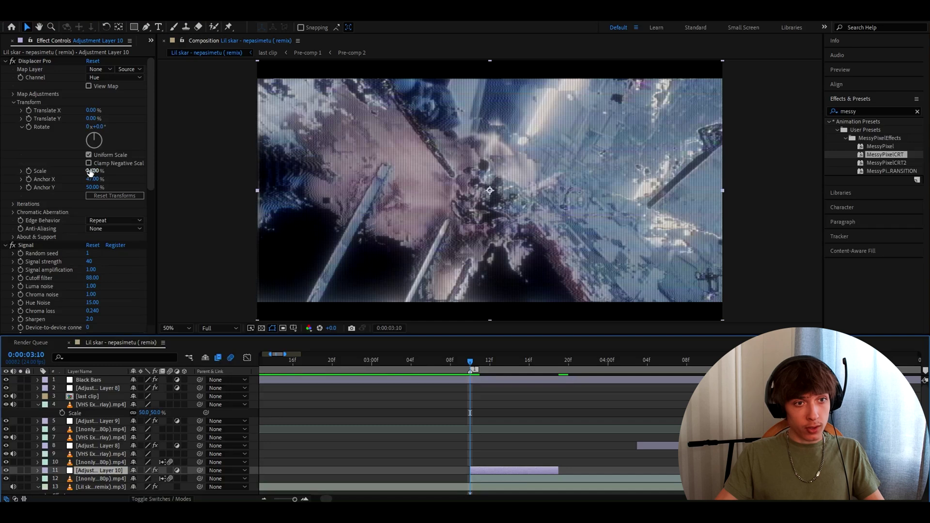
Set Displacer Pro's scale to 98% on the earlier clip's adjustment layer and change its Anchor Y
{"action": "left_click", "coordinate": [90, 171]}
{"action": "type", "text": "98"}
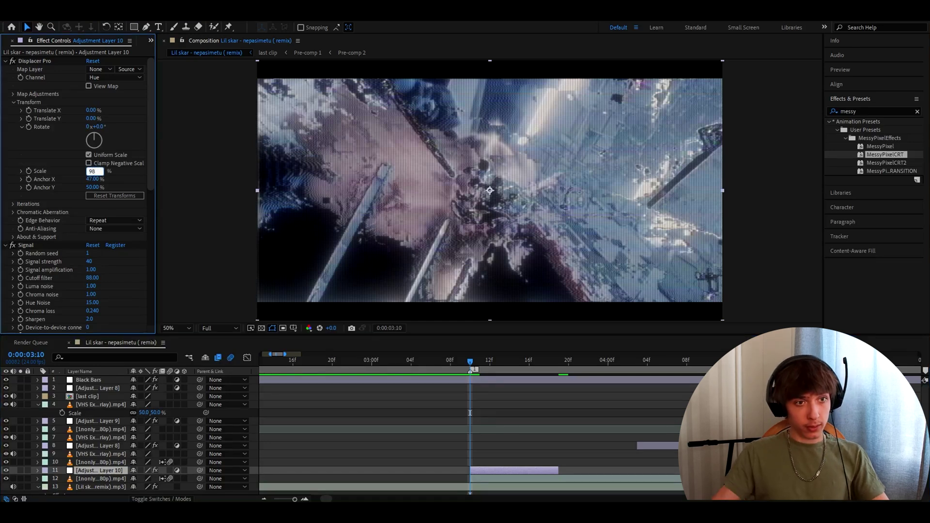
{"action": "key", "text": "Tab"}
{"action": "key", "text": "Tab"}
{"action": "type", "text": "1"}
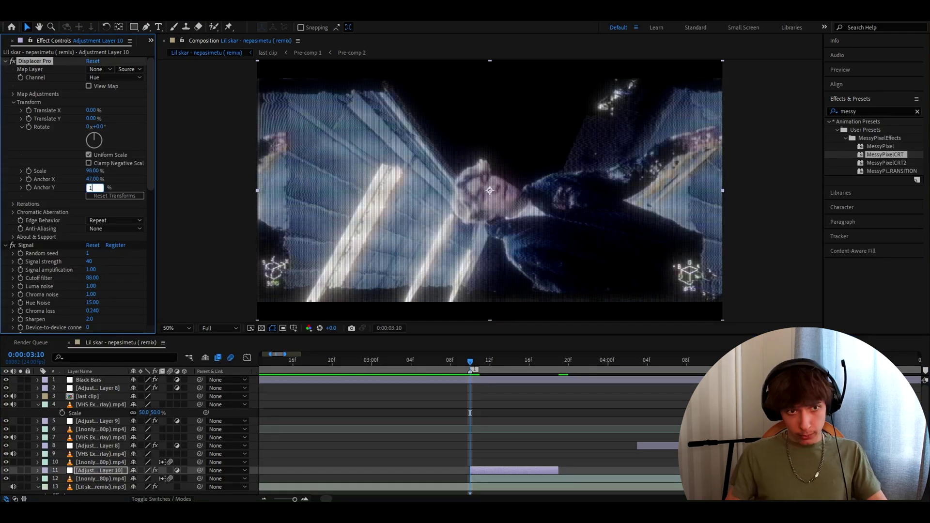
{"action": "type", "text": "12"}
{"action": "key", "text": "Return"}
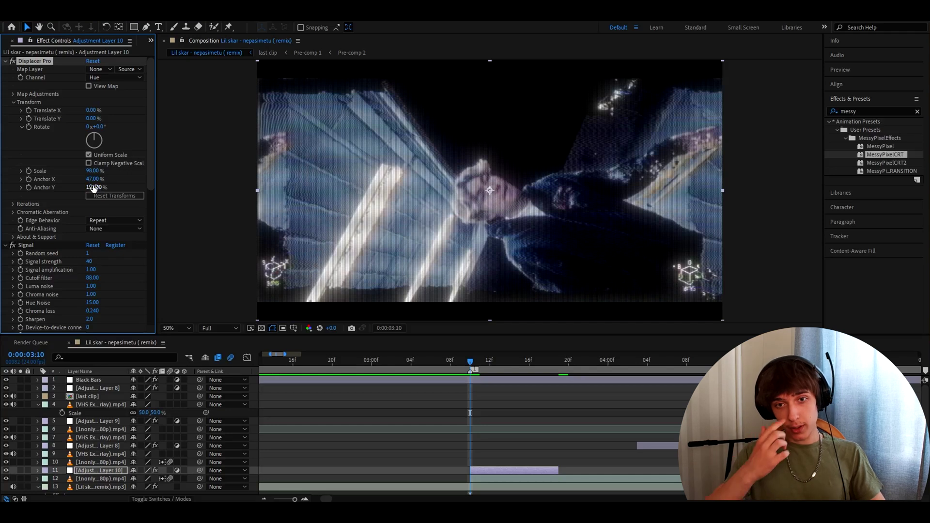
Set starting keyframes for Displacer Pro's Scale, Anchor X and Anchor Y at 0:00:03:10 on the earlier clip's adjustment layer
{"action": "left_click", "coordinate": [29, 171]}
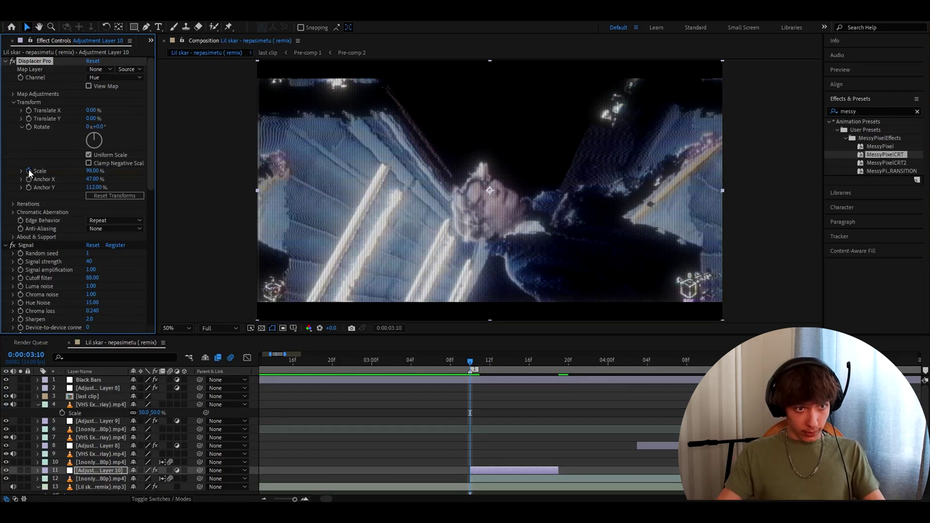
{"action": "left_click", "coordinate": [29, 179]}
{"action": "left_click", "coordinate": [29, 187]}
At 0:00:03:18, keyframe Displacer Pro's Scale at 100%, Anchor X at 50% and Anchor Y at 50%
{"action": "left_click_drag", "start_coordinate": [471, 361], "coordinate": [547, 380]}
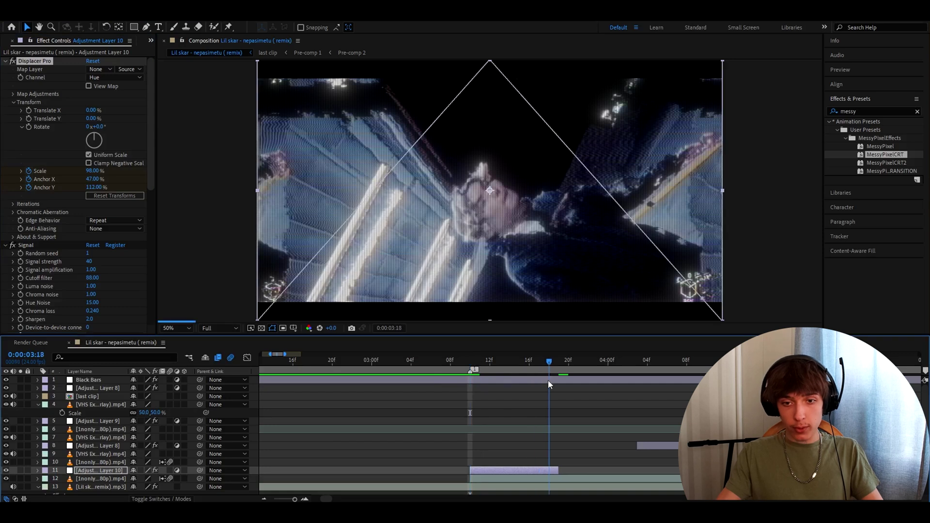
{"action": "left_click", "coordinate": [92, 171]}
{"action": "type", "text": "100"}
{"action": "key", "text": "Tab"}
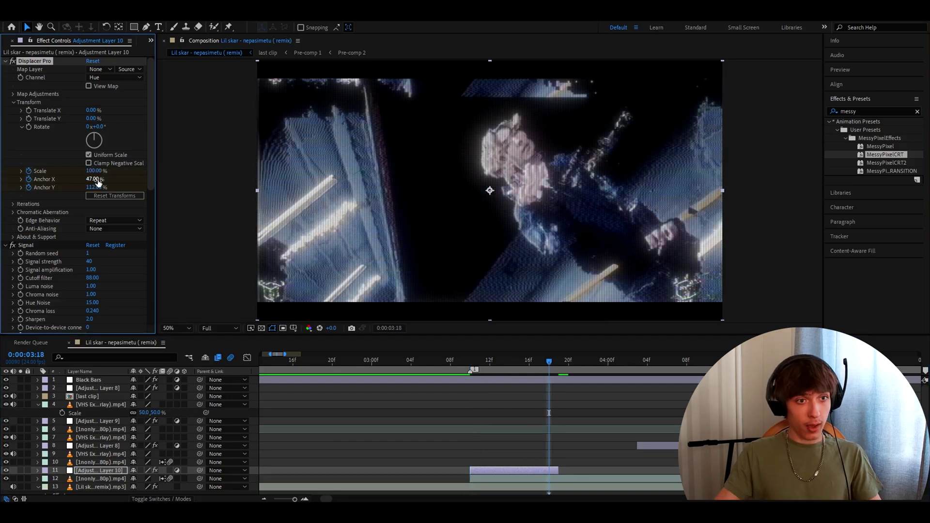
{"action": "type", "text": "50"}
{"action": "key", "text": "Tab"}
{"action": "type", "text": "50"}
{"action": "key", "text": "Return"}
Trim the adjustment layer's end to 0:00:03:18 and preview the transition from 0:00:03:10
{"action": "left_click_drag", "start_coordinate": [558, 470], "coordinate": [549, 470]}
{"action": "left_click", "coordinate": [470, 363]}
{"action": "left_click_drag", "start_coordinate": [470, 366], "coordinate": [481, 362]}
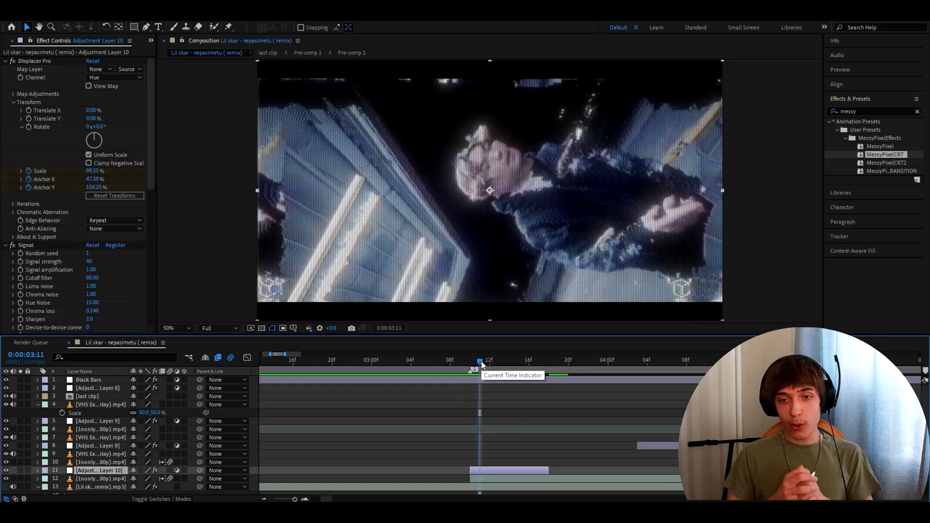
{"action": "key", "text": "Page_Up"}
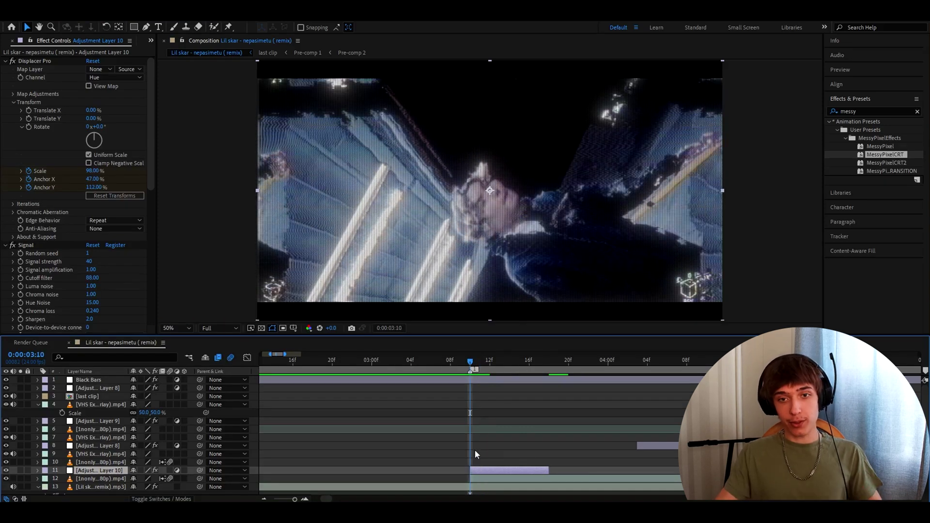
Import a VHS overlay video, place it beneath the adjustment layer starting at 0:00:03:10, and scale it to 50%
{"action": "key", "text": "ctrl+i"}
{"action": "double_click", "coordinate": [658, 194]}
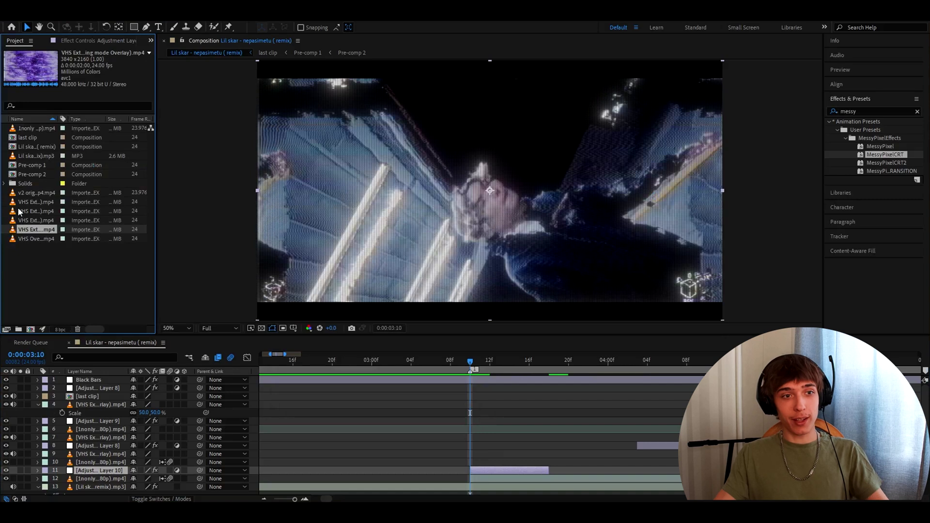
{"action": "left_click_drag", "start_coordinate": [35, 229], "coordinate": [469, 475]}
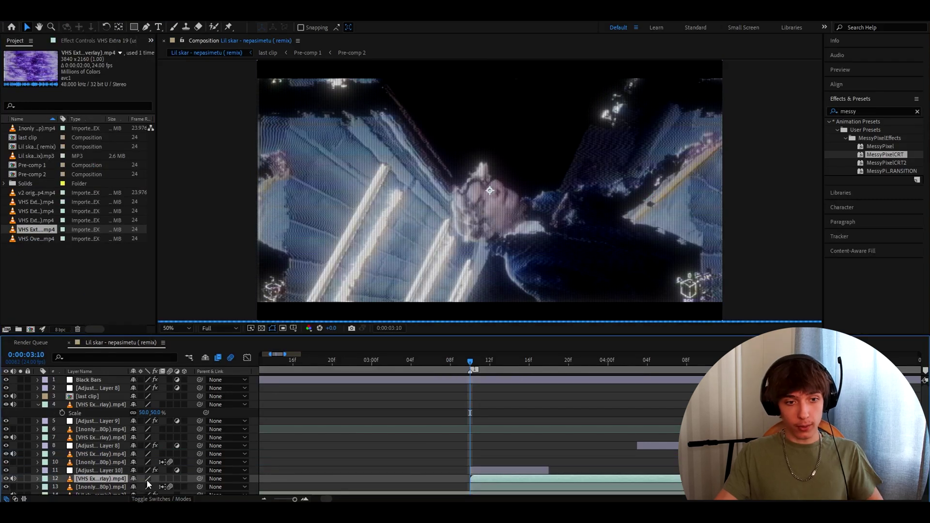
{"action": "key", "text": "s"}
{"action": "left_click", "coordinate": [145, 487]}
{"action": "type", "text": "50"}
{"action": "key", "text": "Return"}
Set the new VHS overlay's blending mode to Overlay and cut off everything after 0:00:03:16
{"action": "right_click", "coordinate": [499, 482]}
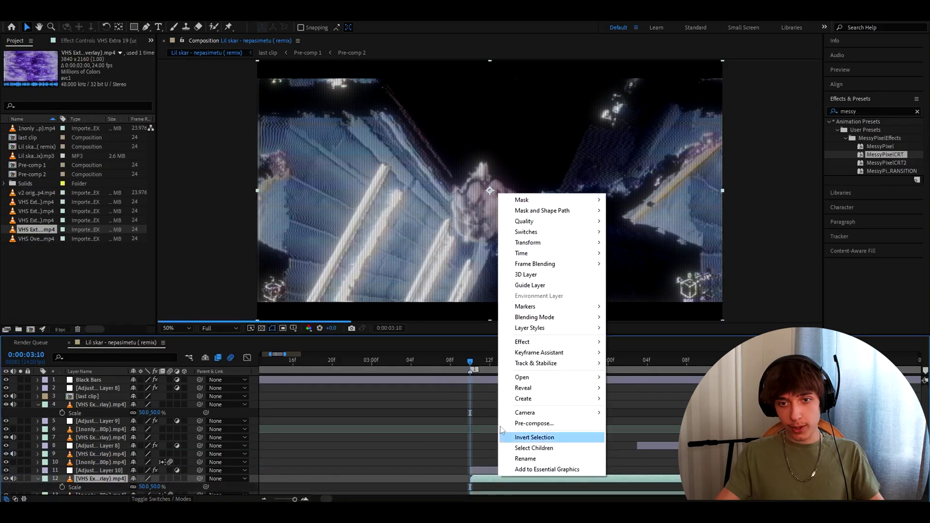
{"action": "mouse_move", "coordinate": [526, 319]}
{"action": "left_click", "coordinate": [639, 279]}
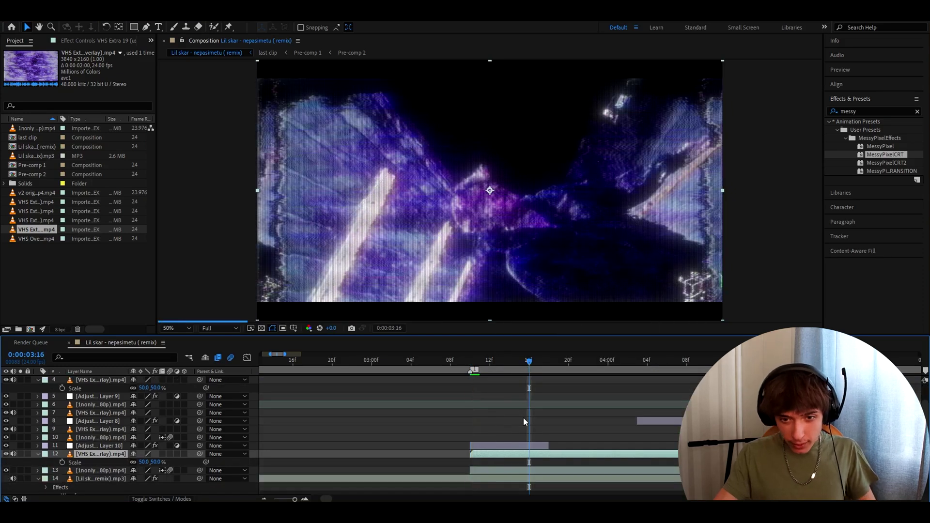
{"action": "key", "text": "ctrl+shift+d"}
{"action": "key", "text": "Delete"}
Add a one-frame adjustment layer at 0:00:03:12, apply the MessyPixelCRT preset to it and preview the glitch
{"action": "left_click_drag", "start_coordinate": [489, 361], "coordinate": [486, 362]}
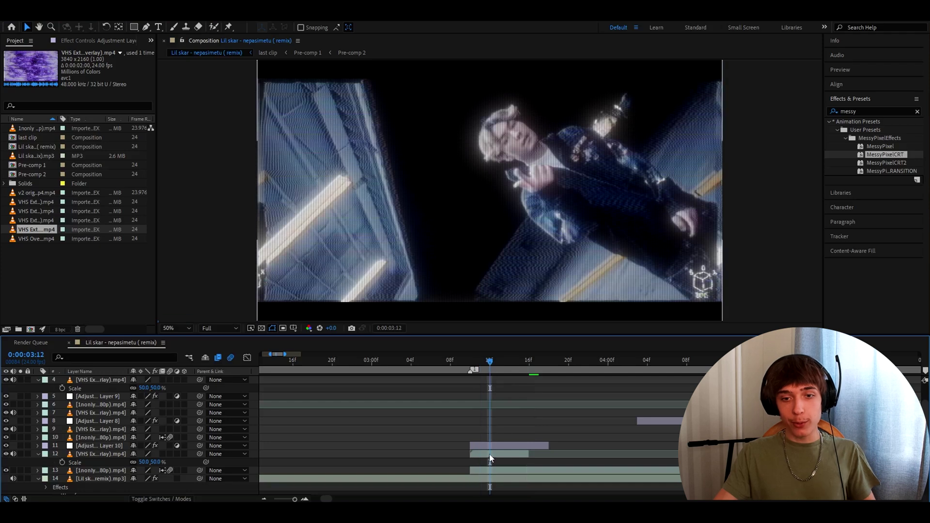
{"action": "left_click", "coordinate": [490, 448]}
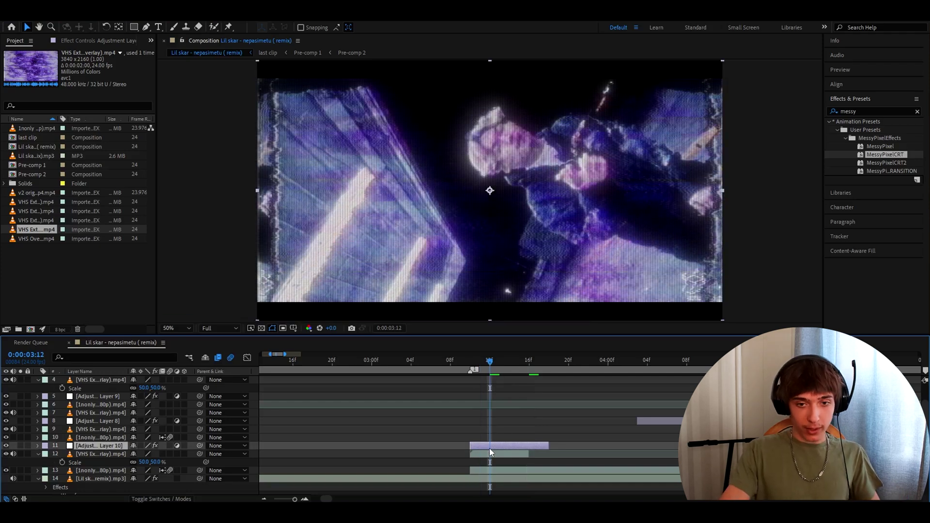
{"action": "key", "text": "ctrl+alt+y"}
{"action": "key", "text": "ctrl+shift+d"}
{"action": "left_click", "coordinate": [492, 444]}
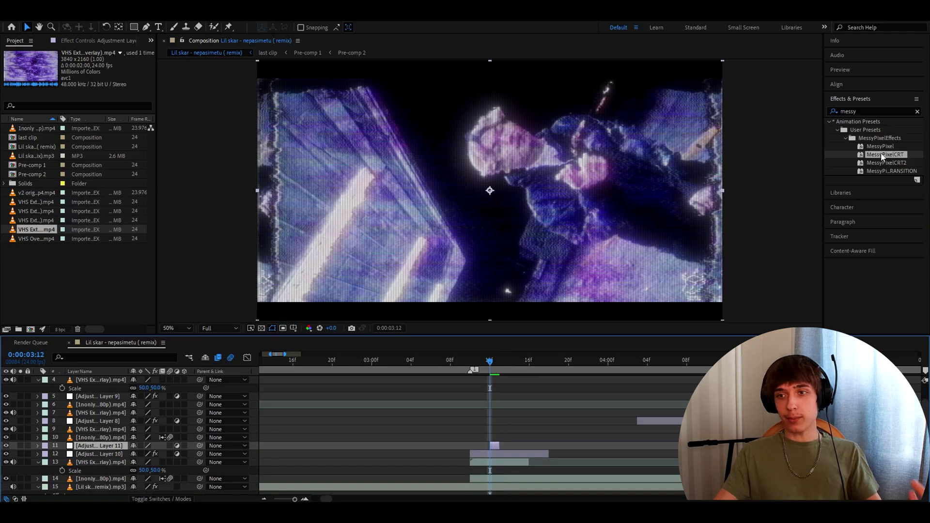
{"action": "left_click_drag", "start_coordinate": [883, 156], "coordinate": [496, 449]}
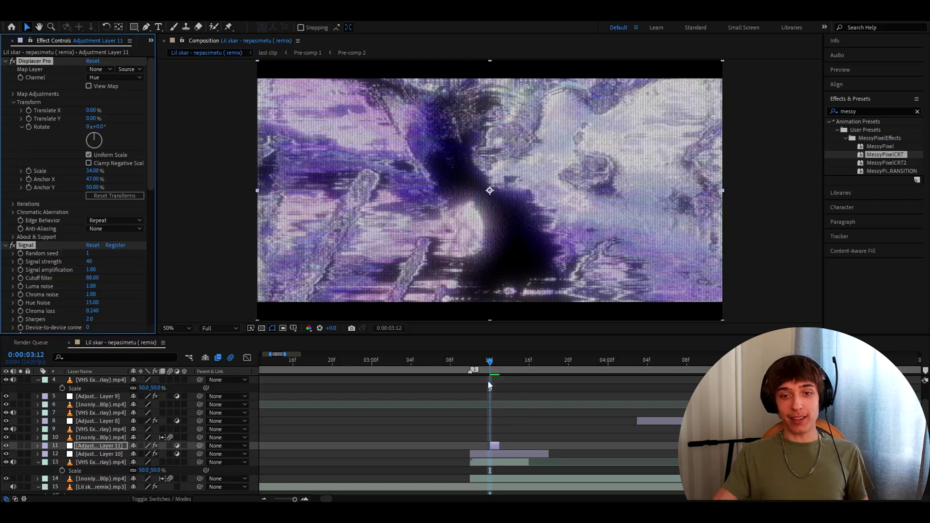
{"action": "left_click", "coordinate": [476, 371]}
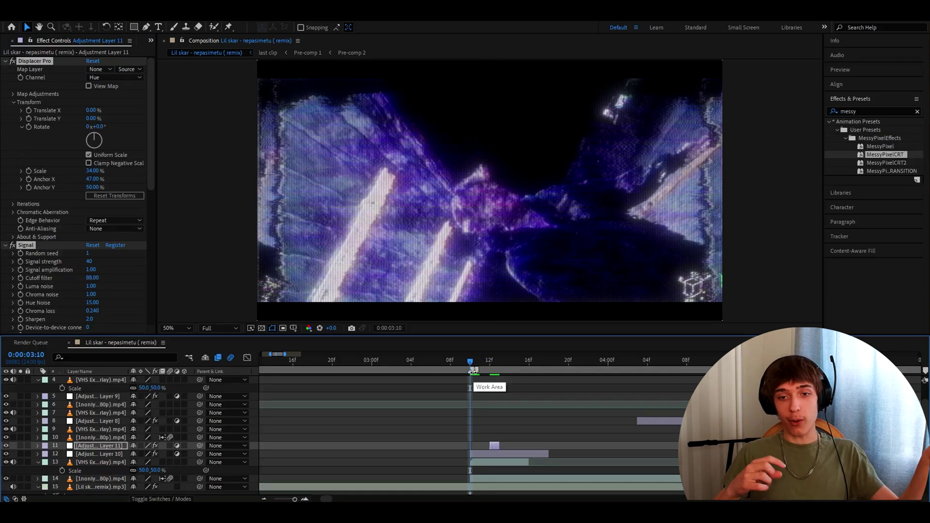
{"action": "left_click", "coordinate": [490, 361]}
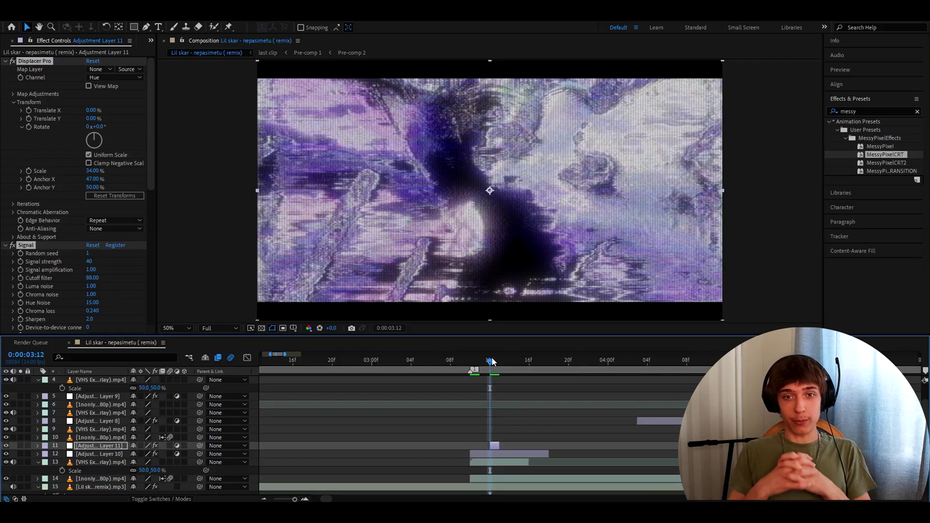
Select all effects and Displacer Pro keyframes on the adjustment layer starting at 0:00:03:10 and begin saving them as an animation preset
{"action": "left_click", "coordinate": [484, 454]}
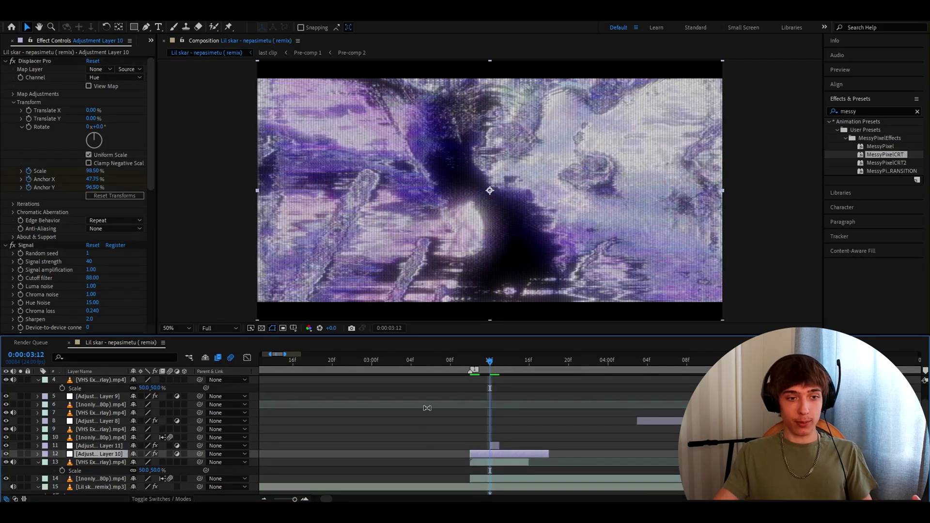
{"action": "scroll", "coordinate": [402, 426], "scroll_direction": "down", "scroll_amount": 3}
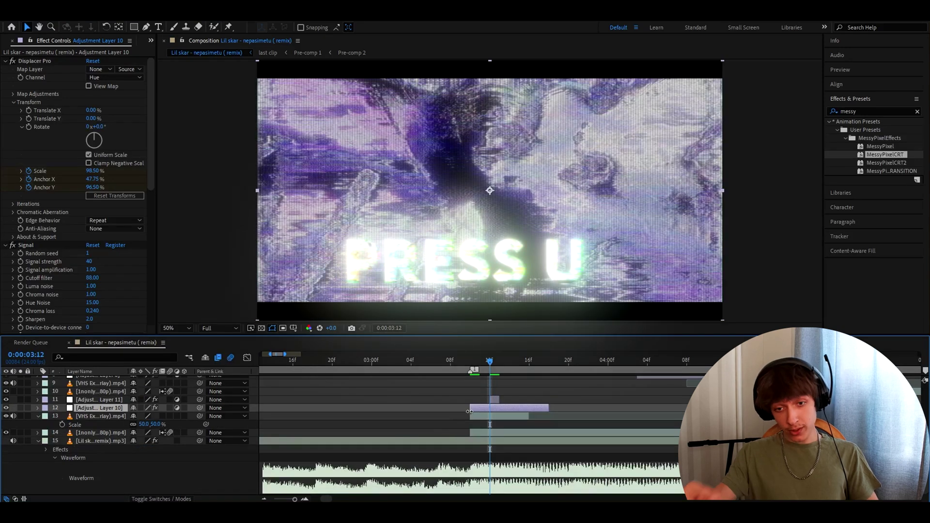
{"action": "key", "text": "u"}
{"action": "left_click_drag", "start_coordinate": [462, 420], "coordinate": [568, 445]}
{"action": "left_click", "coordinate": [34, 62]}
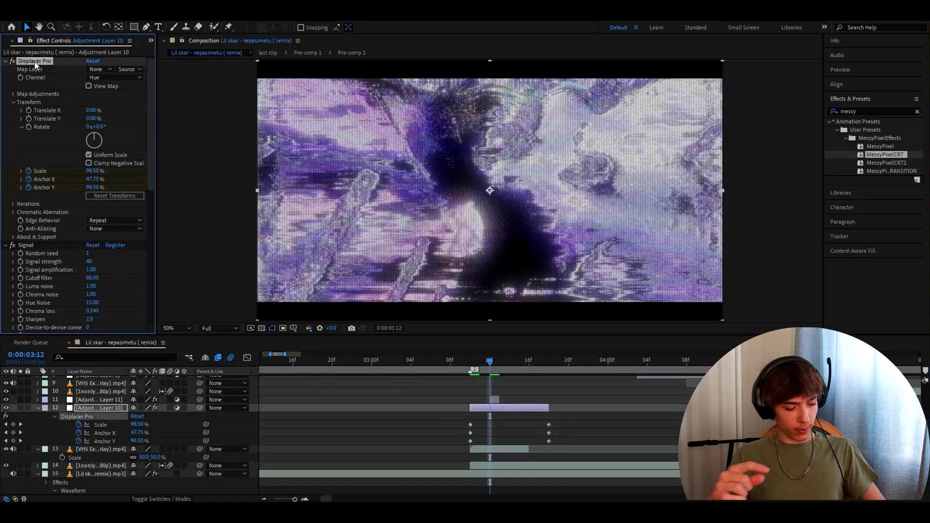
{"action": "key", "text": "ctrl+a"}
{"action": "left_click_drag", "start_coordinate": [455, 422], "coordinate": [568, 443]}
{"action": "left_click", "coordinate": [140, 14]}
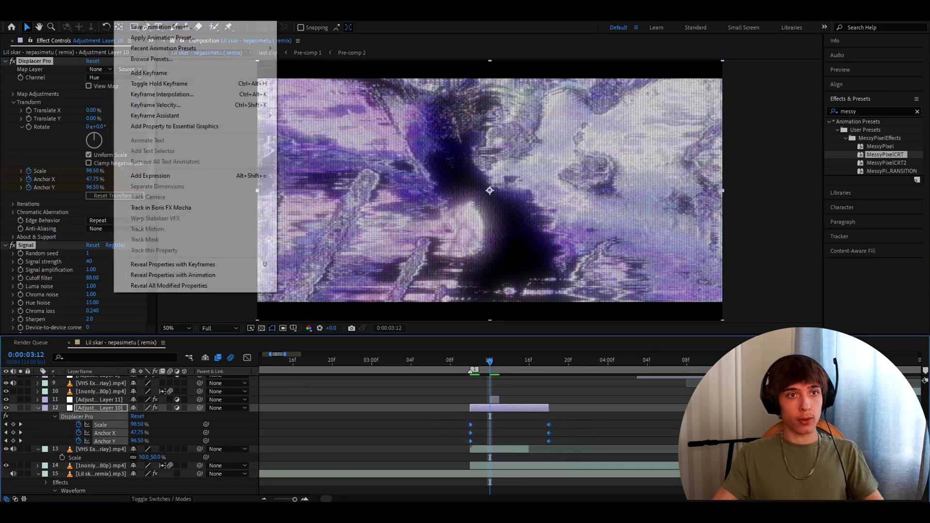
{"action": "left_click", "coordinate": [160, 27]}
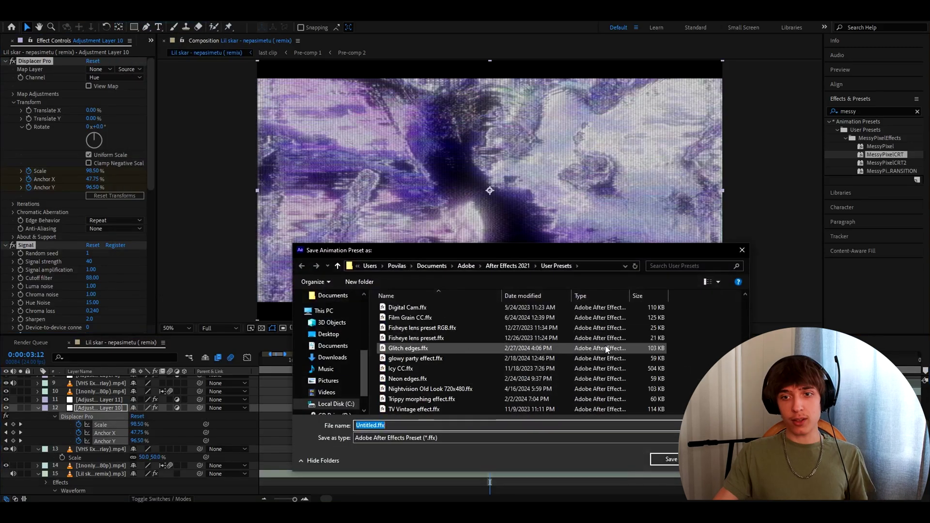